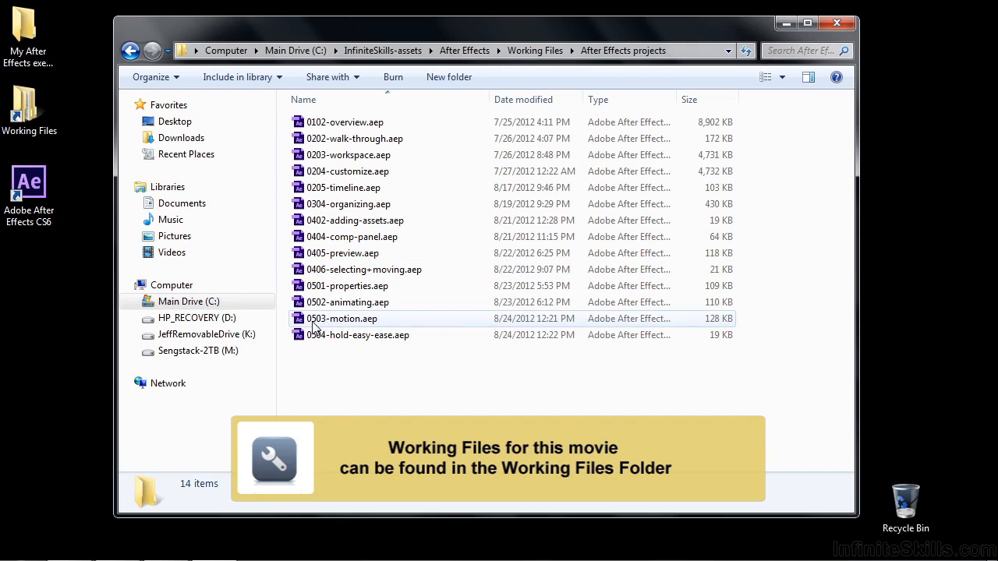
Open the project 0503-motion.aep in After Effects and display its motion-shape composition
double_click(324, 326)
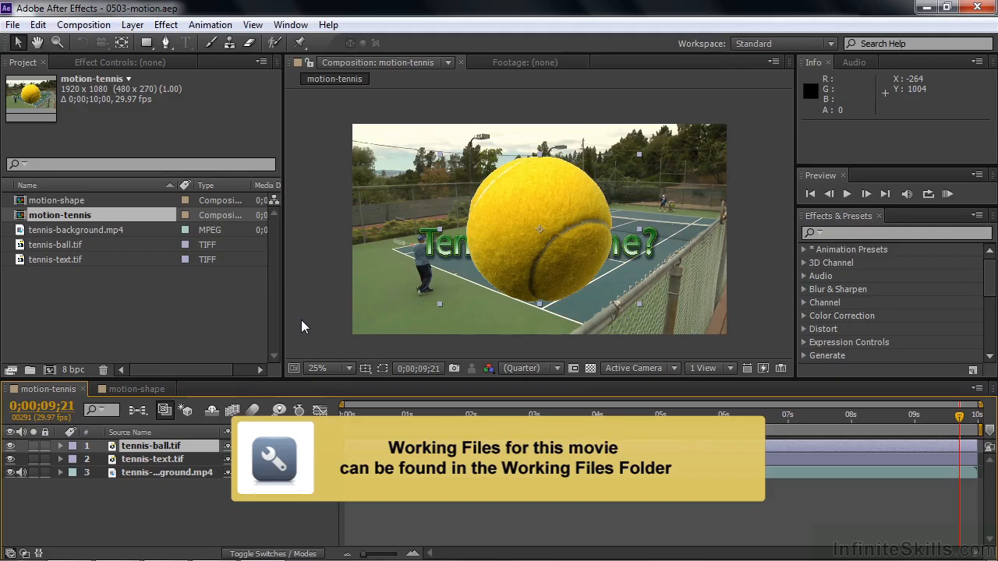
double_click(23, 201)
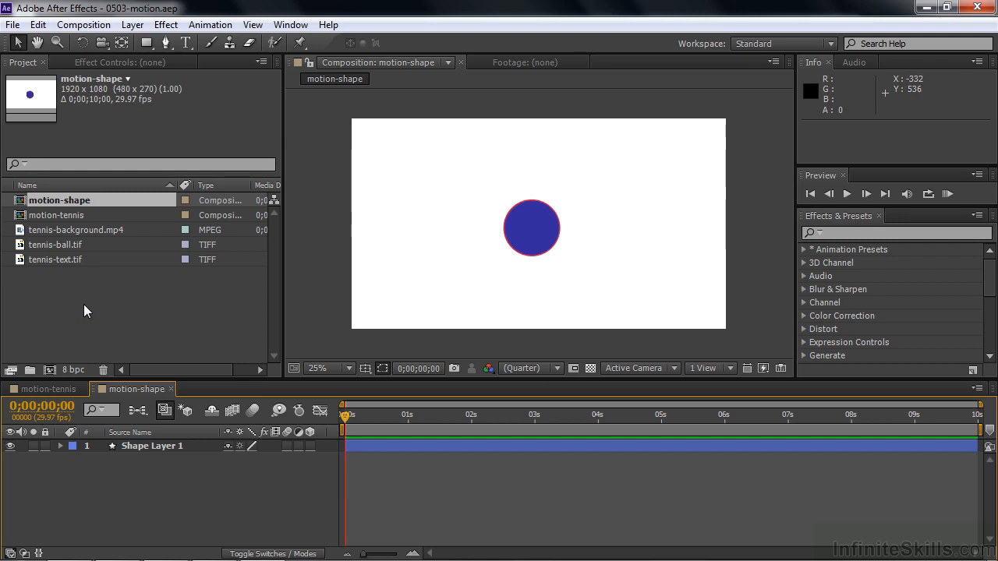
Examine the layer-level Transform properties of Shape Layer 1 and the separate Transform properties of Ellipse 1, and collapse the layer again
left_click(65, 447)
left_click(60, 446)
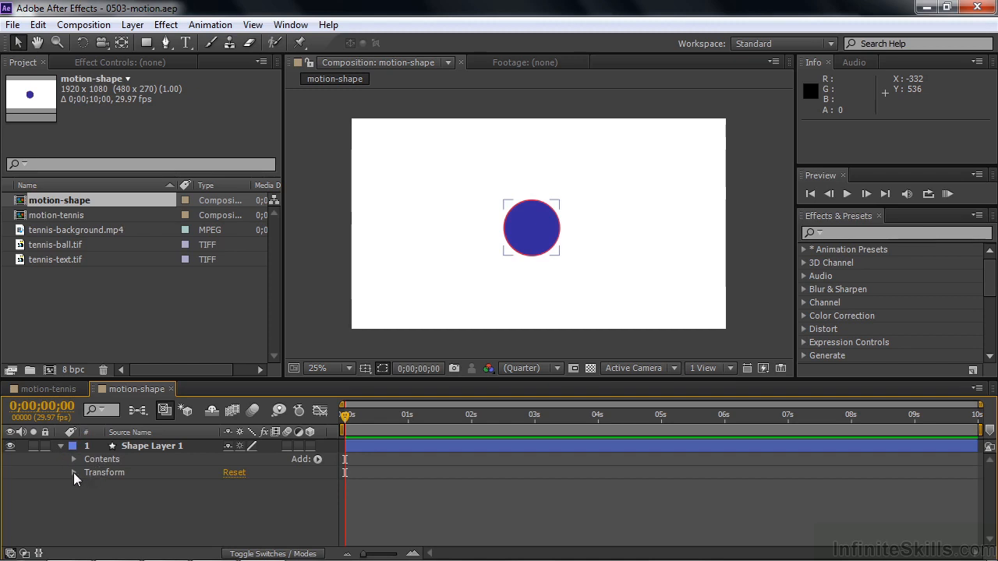
left_click(74, 472)
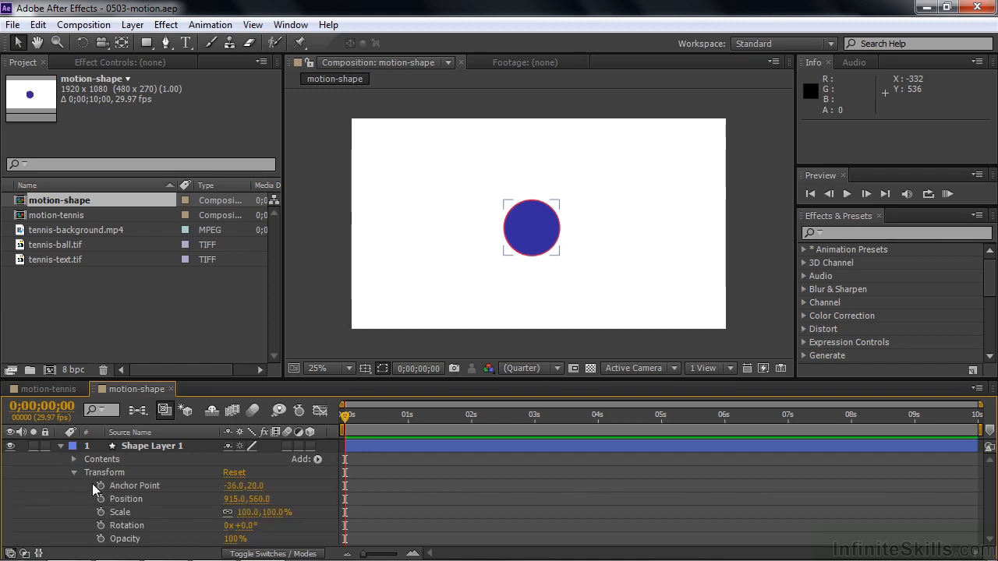
left_click(75, 473)
left_click(72, 459)
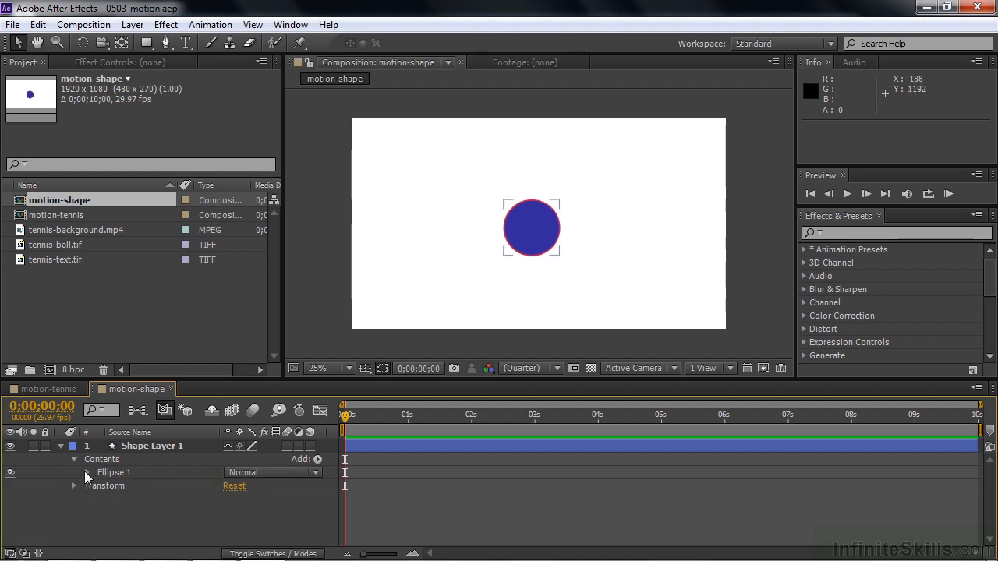
left_click(85, 472)
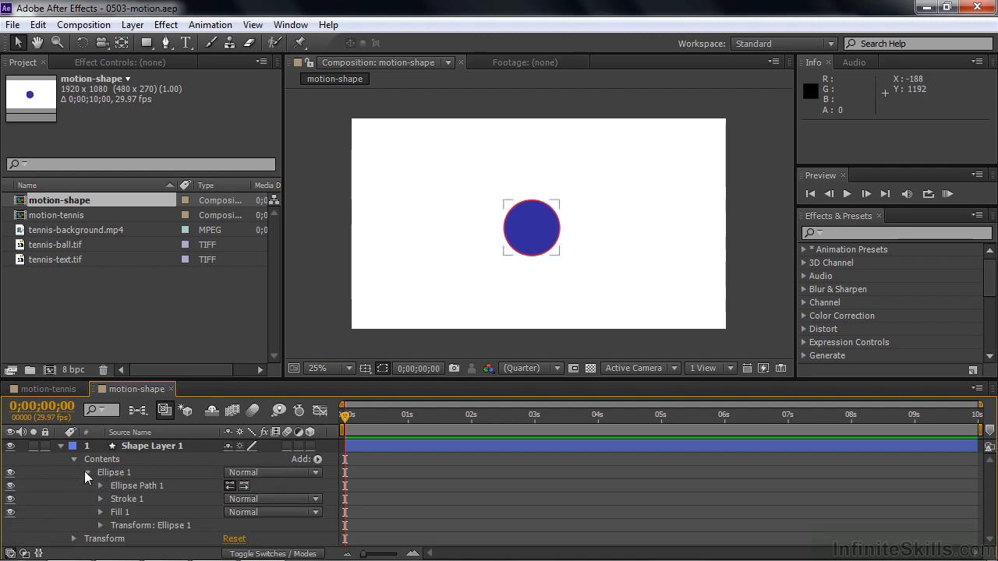
left_click(100, 526)
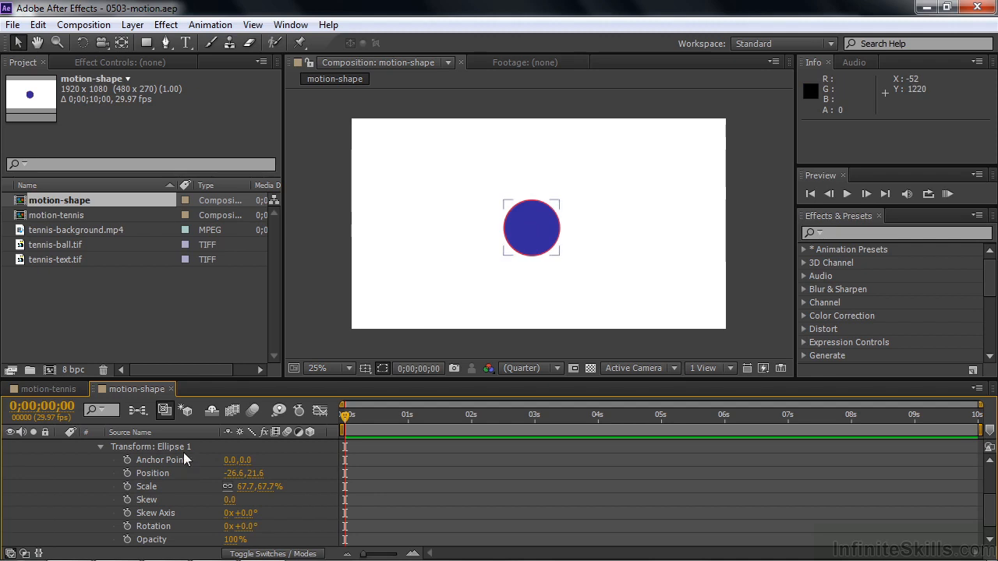
left_click(100, 447)
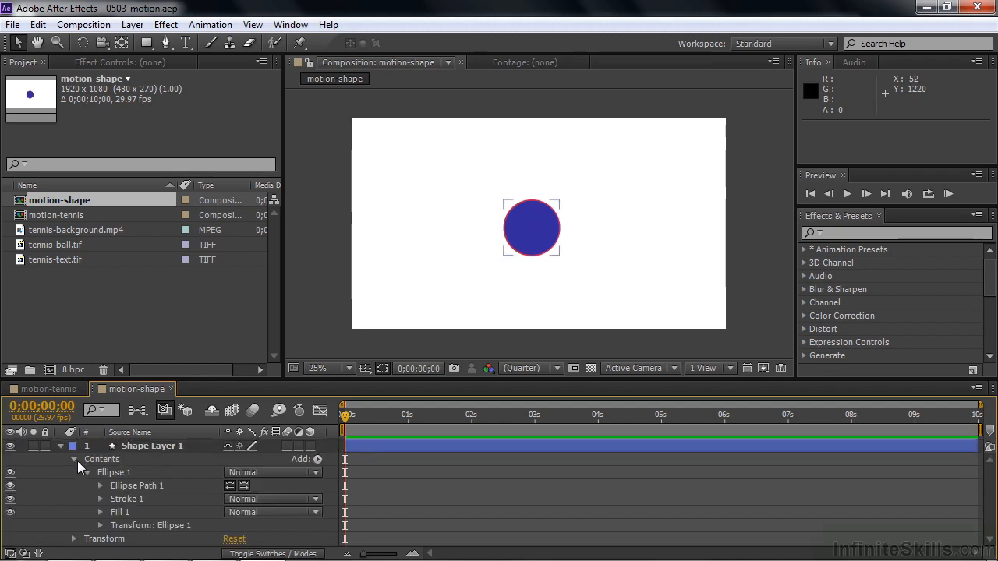
left_click(75, 460)
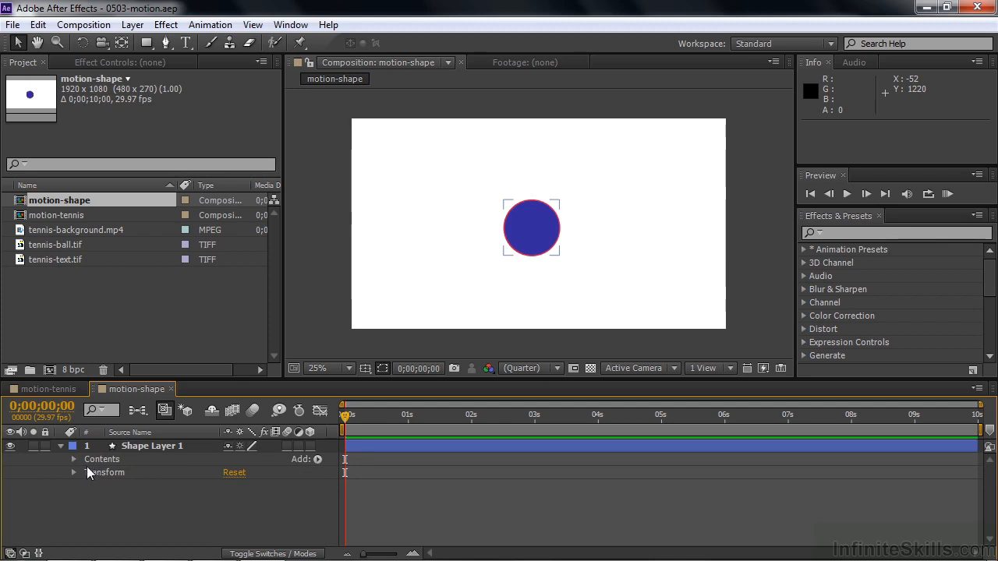
left_click(59, 445)
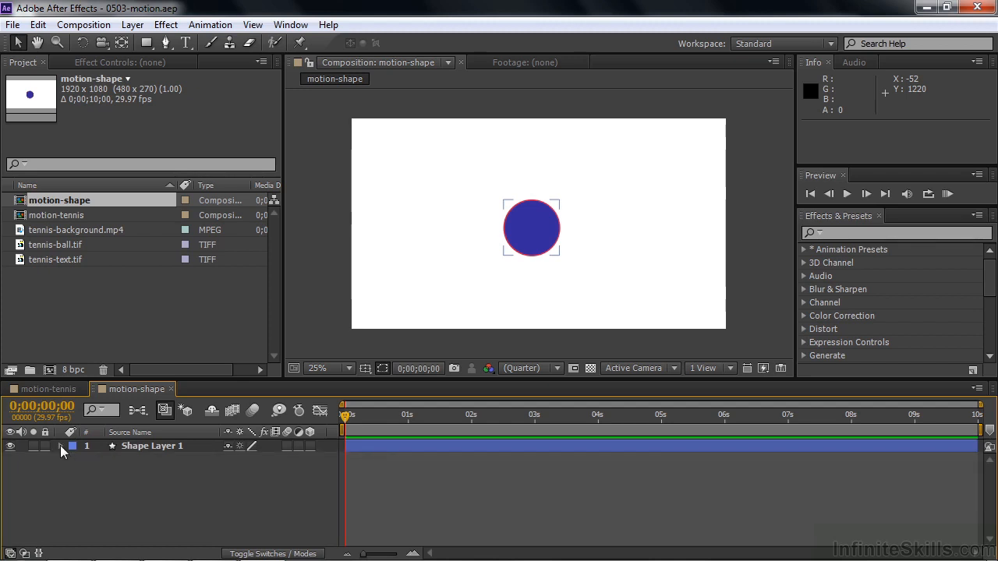
Enable Position keyframing on Shape Layer 1 at 0;00;00;00 and move the circle to the frame's upper-left corner, about 159, 164
left_click(101, 447)
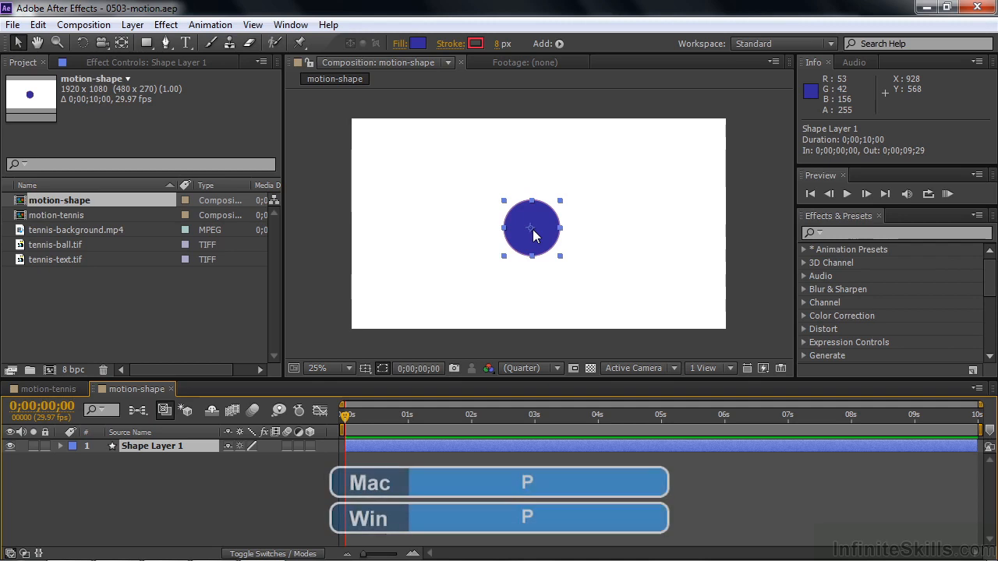
key("p")
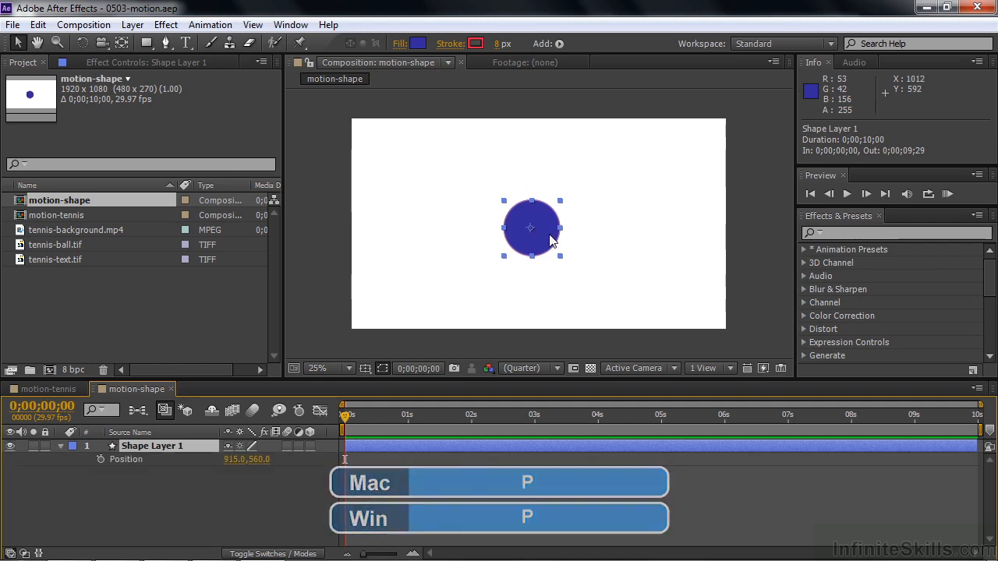
left_click(98, 460)
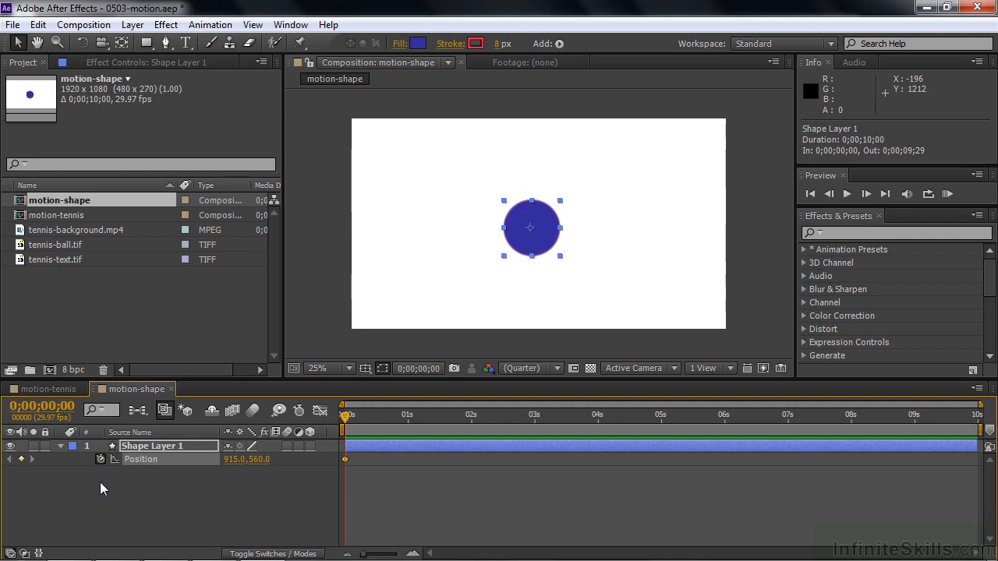
mouse_move(344, 460)
left_click_drag(537, 241, 394, 160)
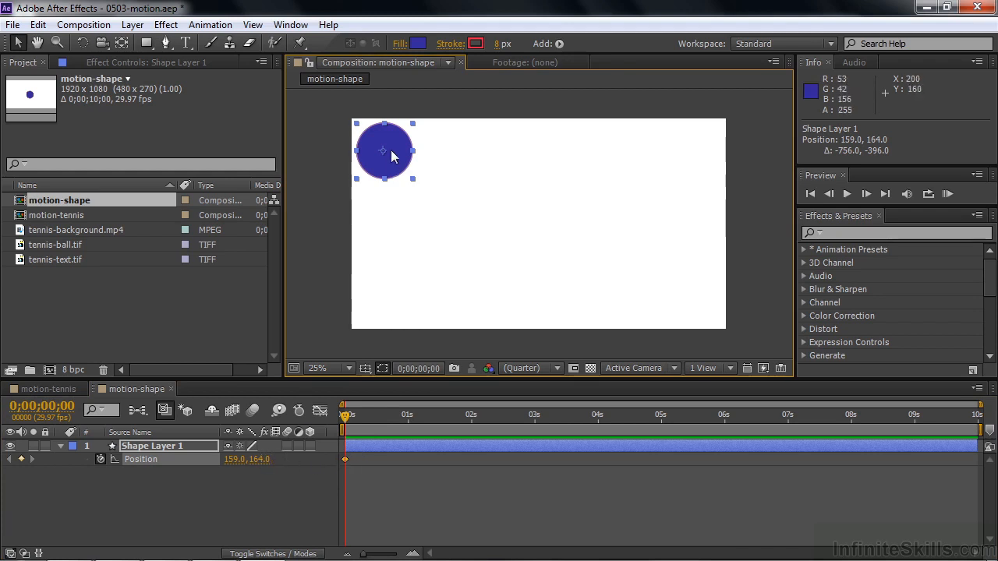
Keyframe the circle in the lower-right corner (about 1755, 928) at 0;00;01;28 and the upper-right corner (about 1751, 156) at 0;00;03;28
left_click_drag(370, 416, 469, 417)
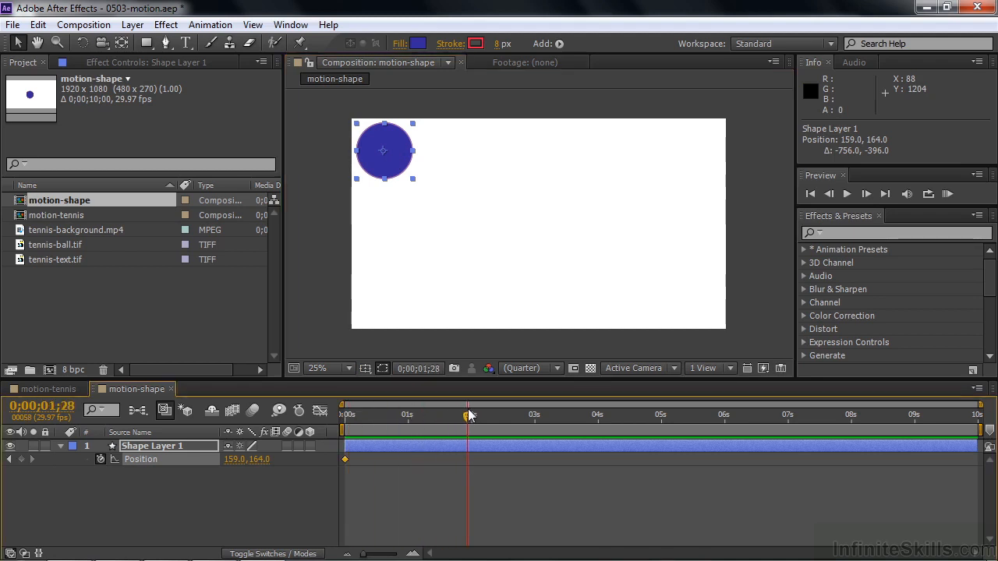
left_click_drag(394, 154, 705, 300)
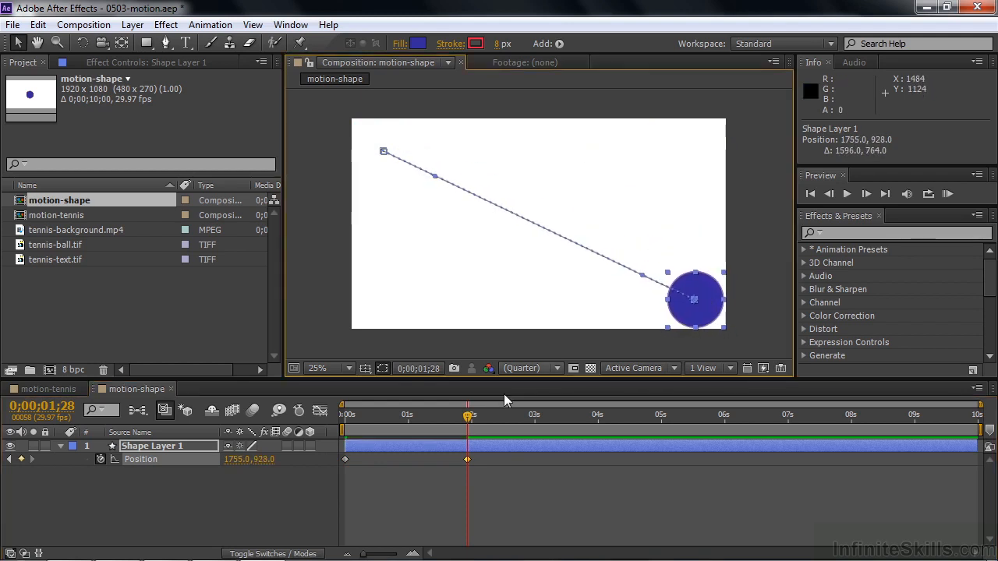
left_click_drag(471, 425, 595, 425)
left_click_drag(702, 301, 702, 154)
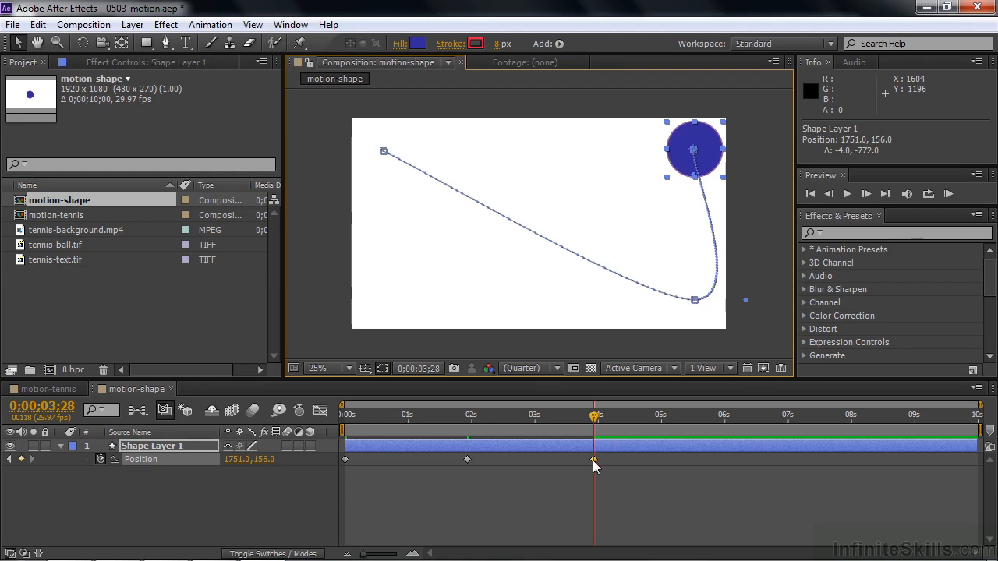
left_click(468, 459)
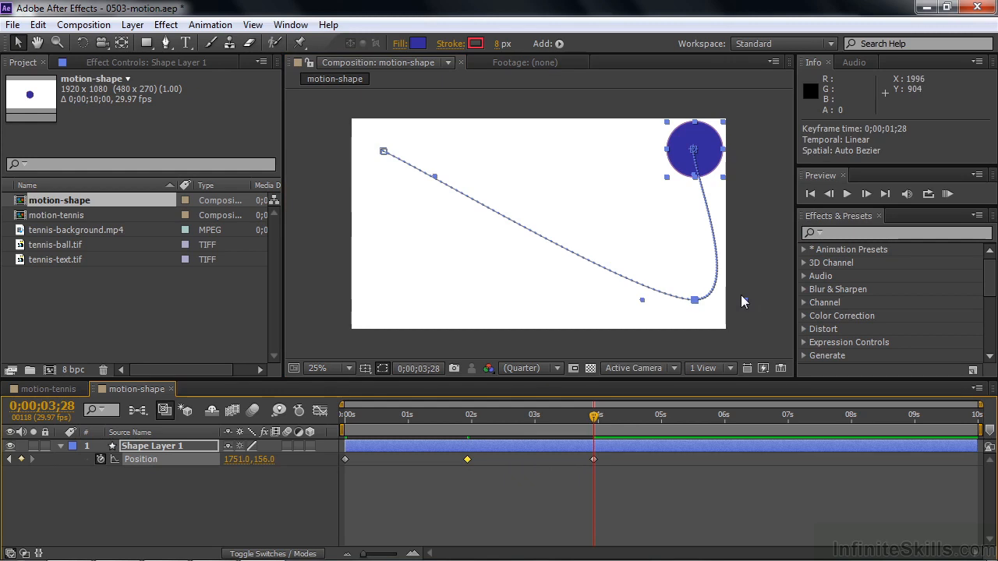
Keyframe the circle at lower left (about 155, 916) at 0;00;06;02, top centre (919, 144) at 0;00;08;00 and bottom centre (967, 916) at 0;00;09;27
left_click_drag(594, 420, 729, 420)
left_click_drag(708, 159, 396, 308)
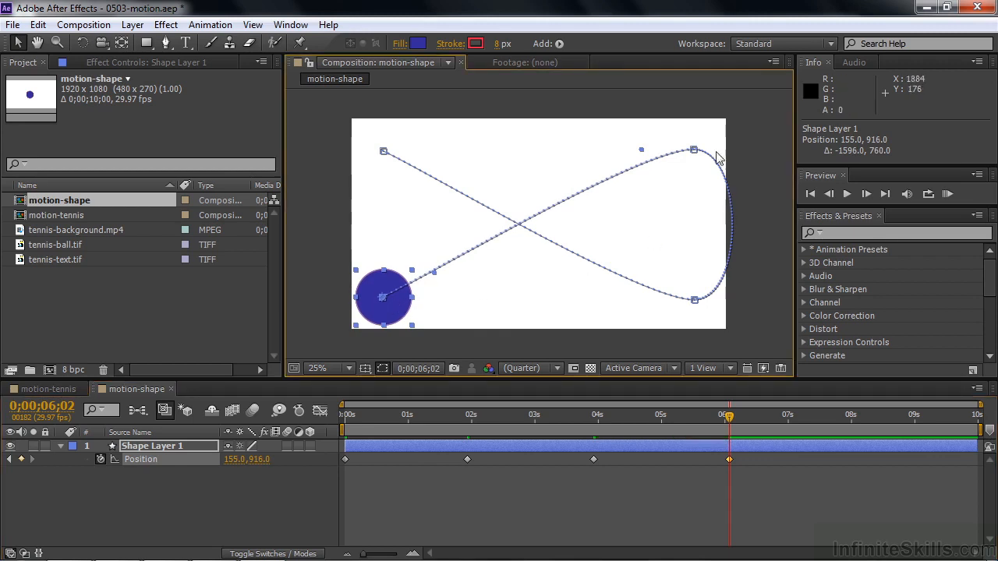
left_click_drag(731, 414, 848, 414)
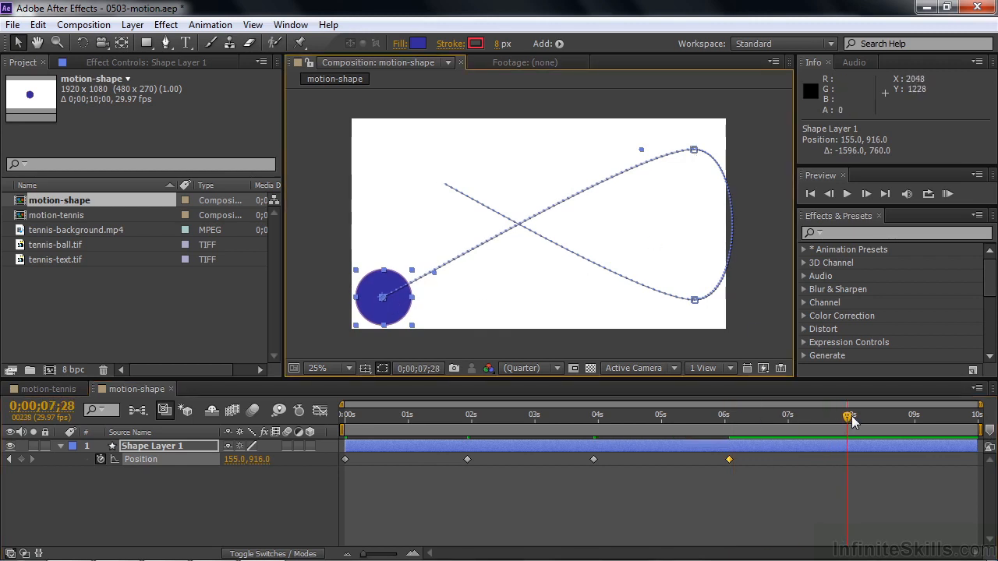
left_click_drag(415, 287, 564, 137)
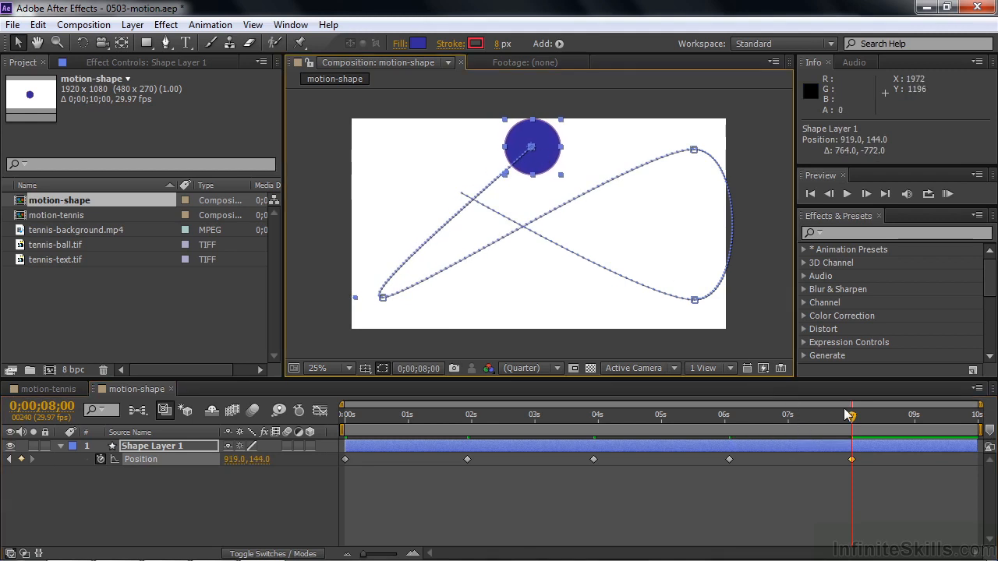
left_click_drag(851, 417, 972, 435)
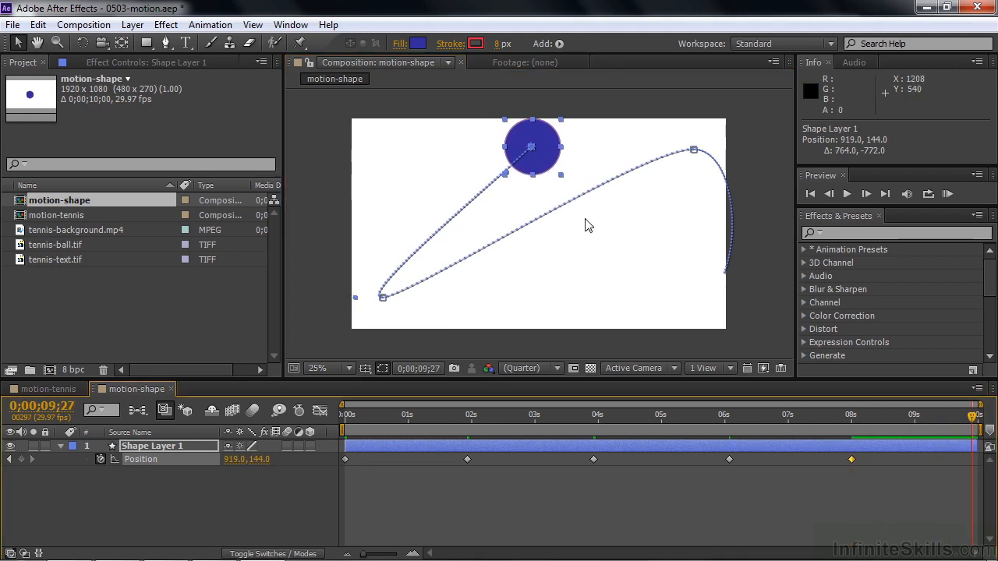
left_click_drag(537, 160, 545, 308)
Preview the circle's animation from the start of the composition and stop playback near the end
left_click_drag(972, 423, 346, 422)
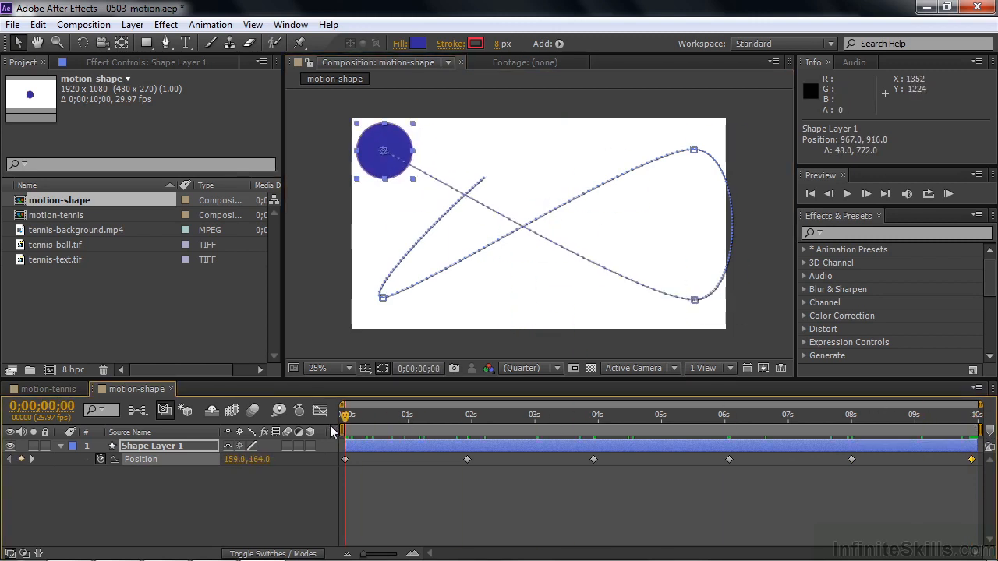
key("space")
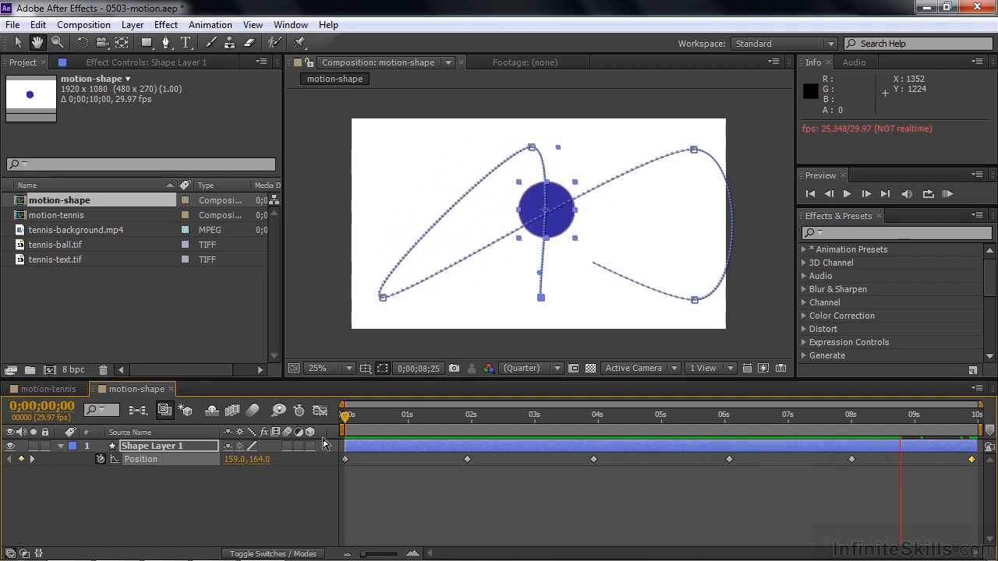
key("space")
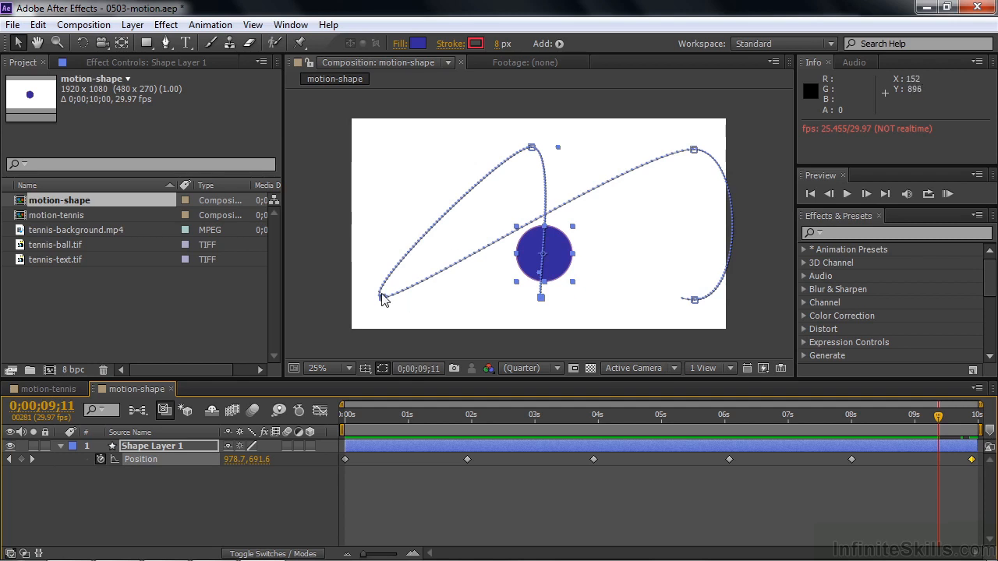
Review the Motion Path options in the Display preferences and close them without applying changes
left_click(39, 26)
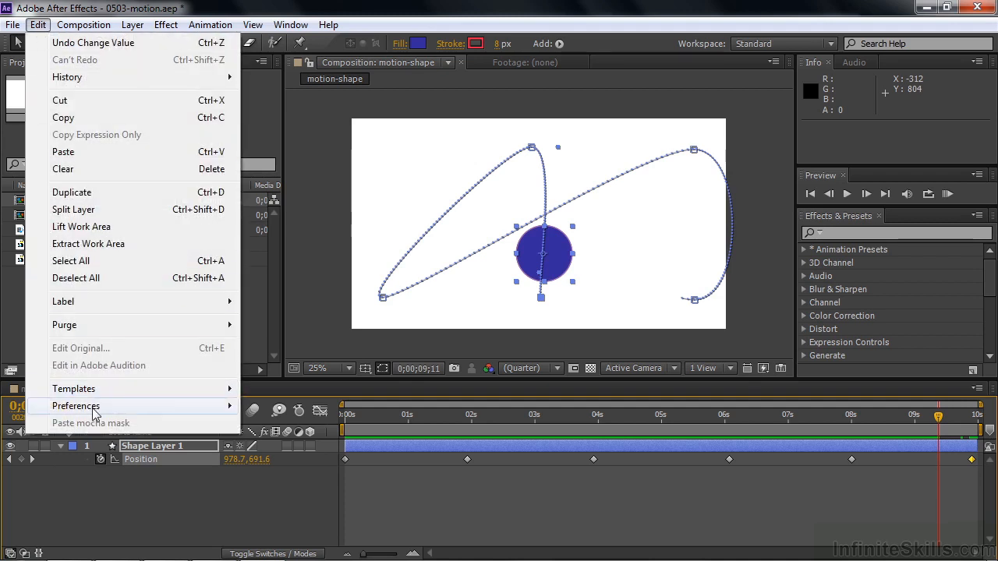
mouse_move(94, 413)
left_click(287, 217)
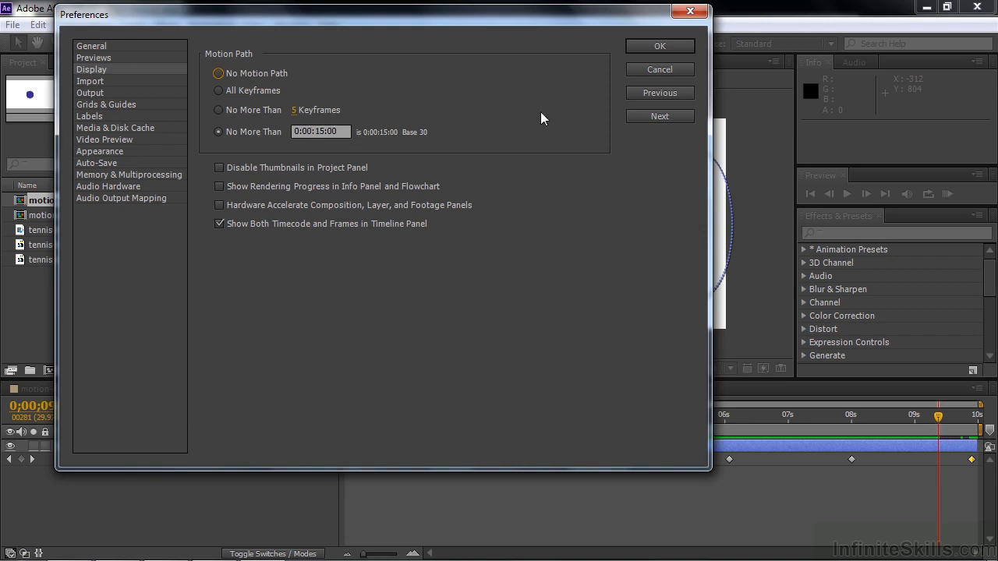
left_click(659, 69)
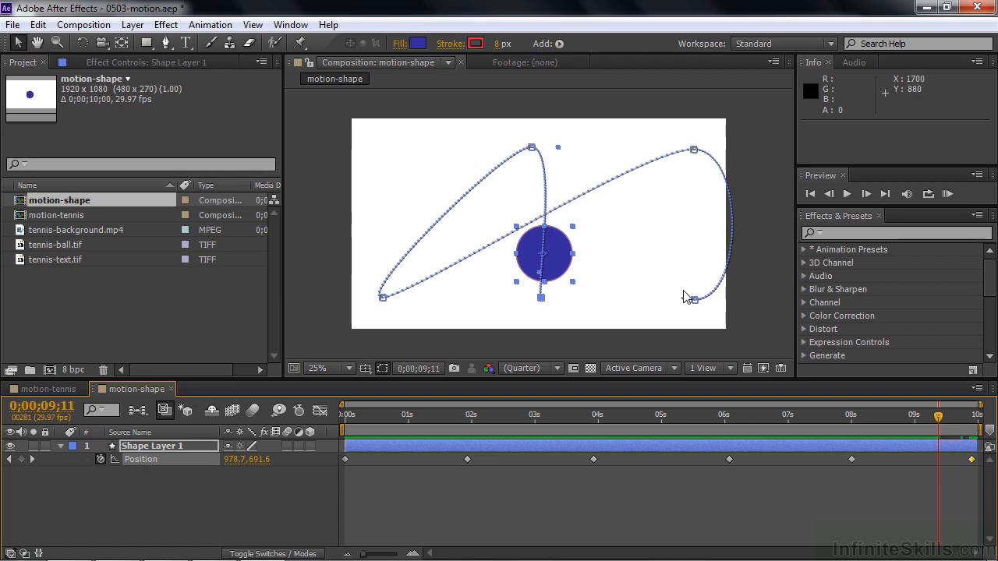
Show the full motion path from 0;00;06;24 and inspect the direction handles of the 0;00;01;28 and 0;00;08;00 Position keyframes
left_click_drag(941, 421, 771, 471)
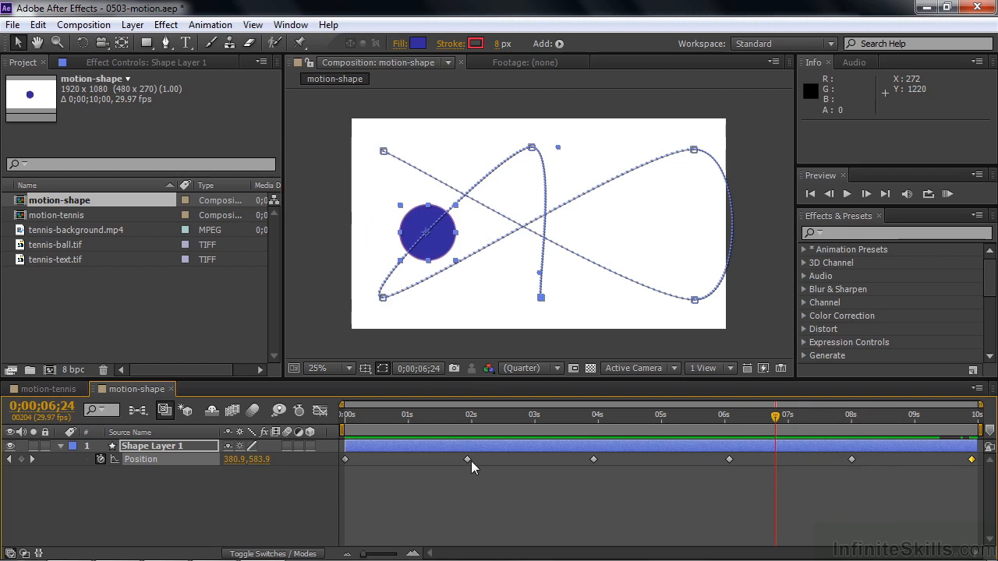
mouse_move(467, 459)
left_click(467, 459)
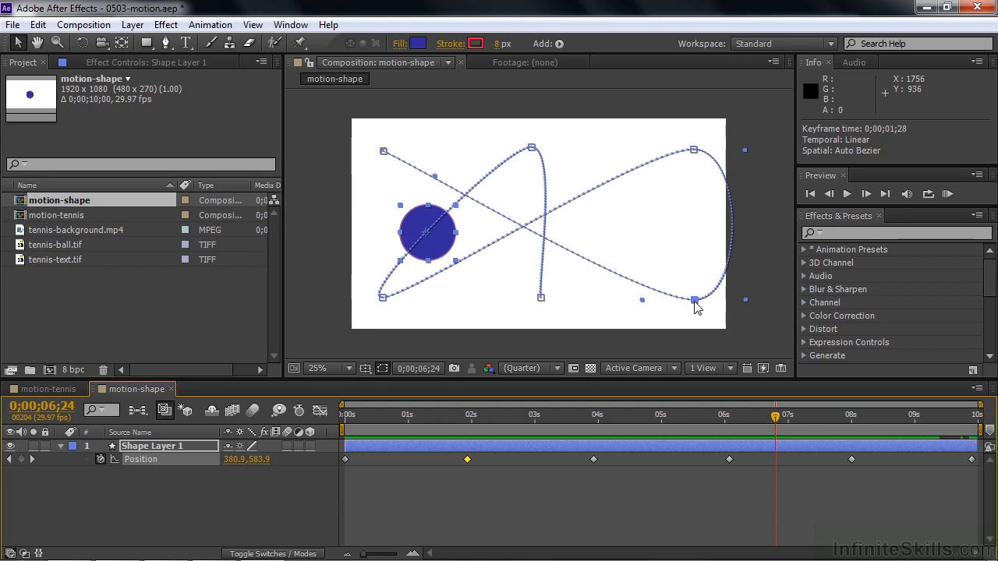
left_click(852, 459)
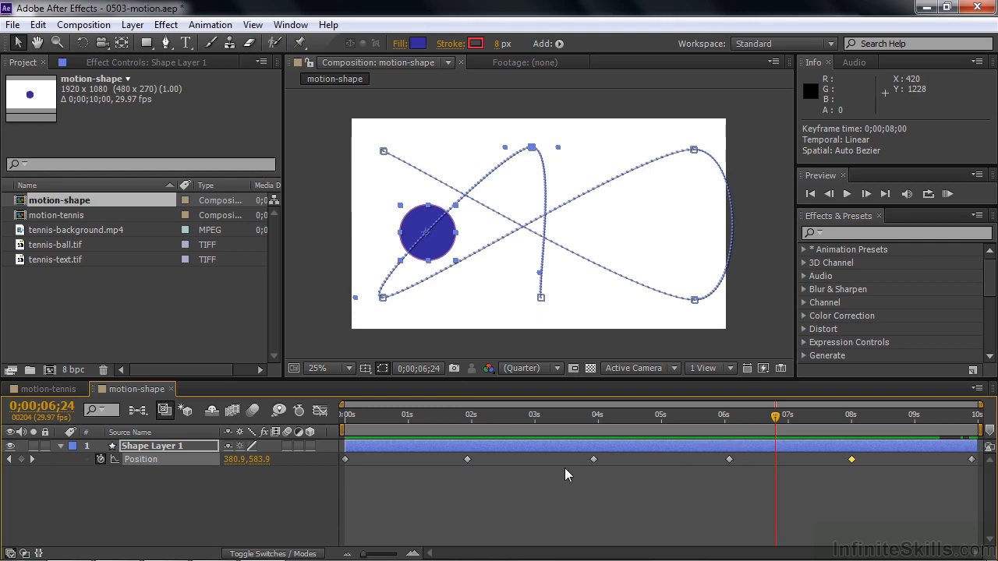
Scrub back along the curved path past the 0;00;01;28 keyframe to 0;00;00;00 and play the animation
left_click_drag(777, 418, 515, 418)
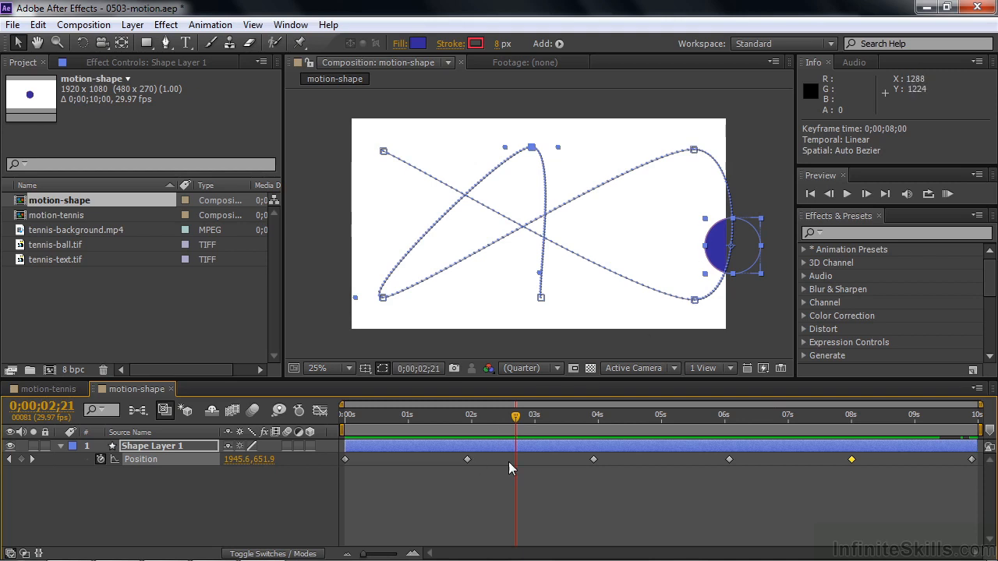
left_click_drag(530, 422, 468, 427)
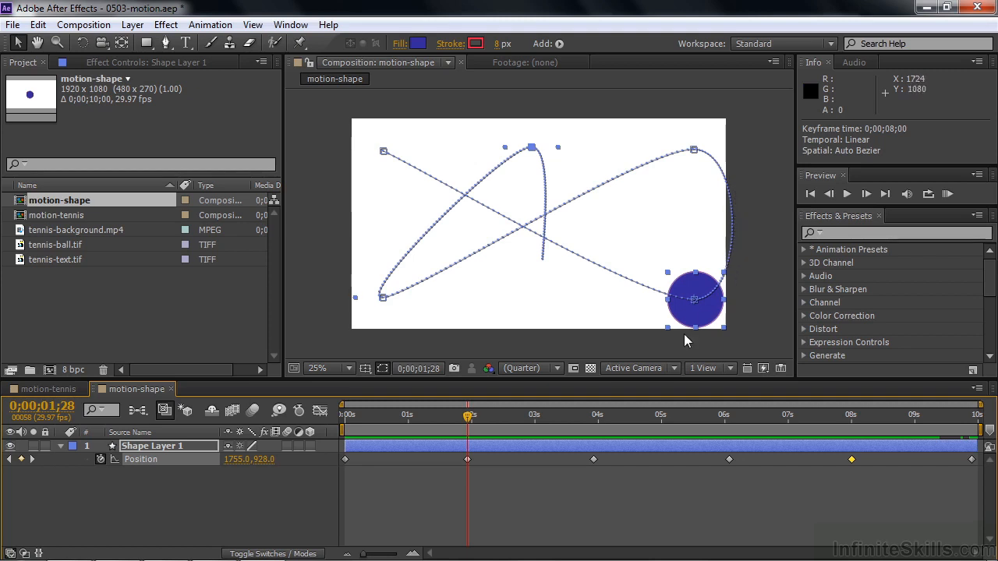
left_click_drag(465, 426, 356, 399)
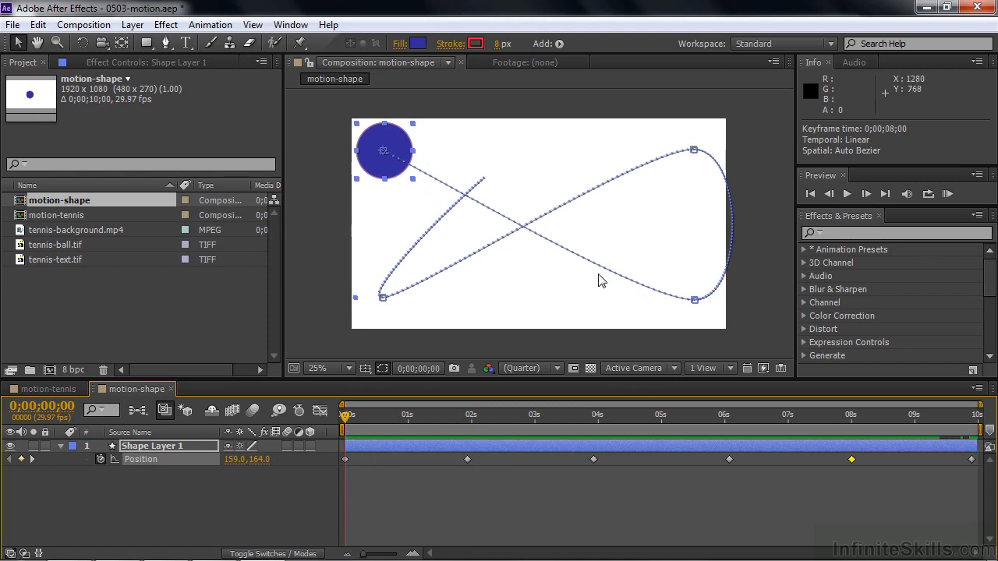
key("space")
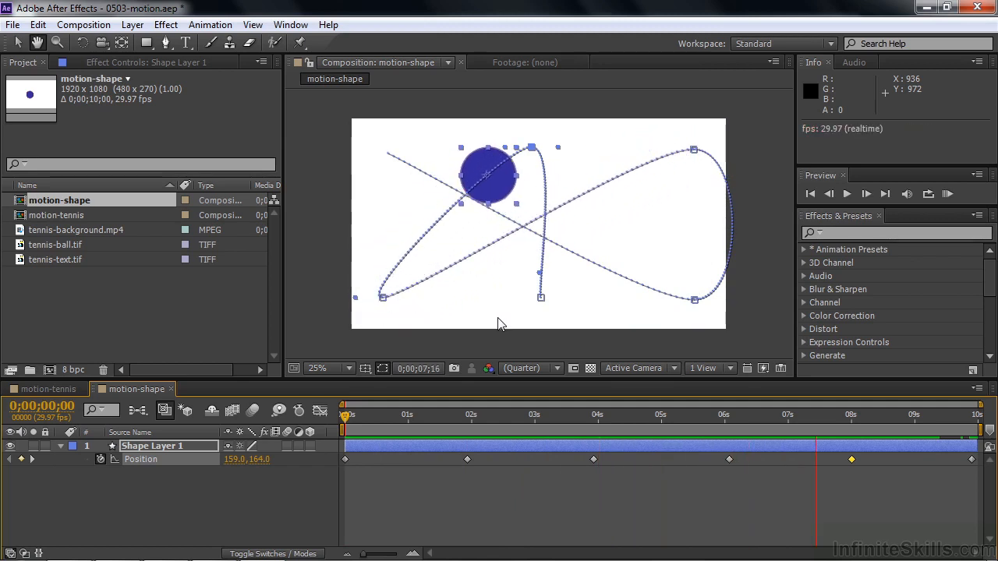
Stop playback and move the second Position keyframe from 0;00;01;28 to 0;00;00;23
key("space")
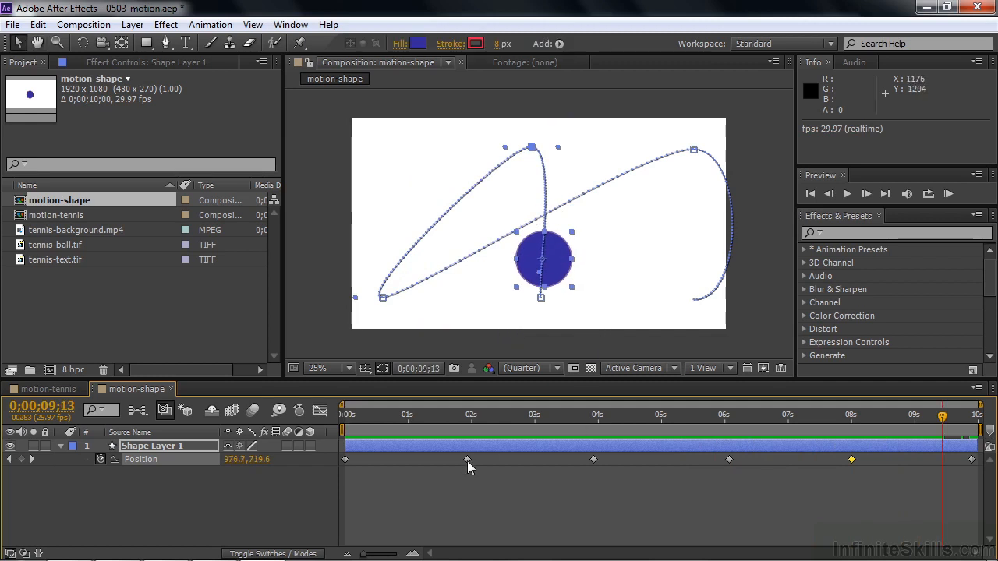
left_click_drag(941, 422, 391, 443)
left_click_drag(468, 459, 393, 459)
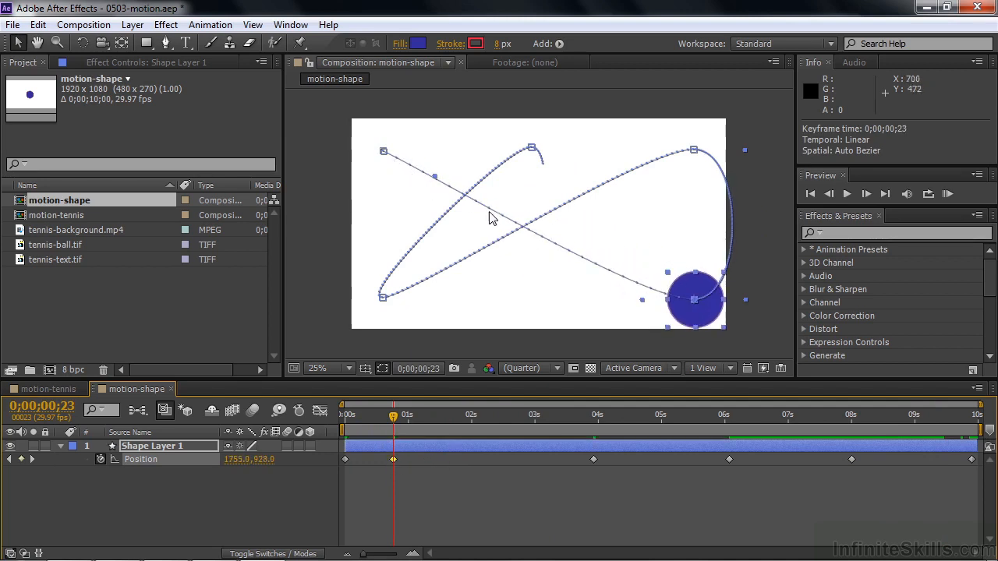
Preview the retimed animation from 0;00;00;00, scrub to 0;00;03;04, and play onward until about 0;00;06;27
left_click_drag(397, 417, 344, 417)
key("space")
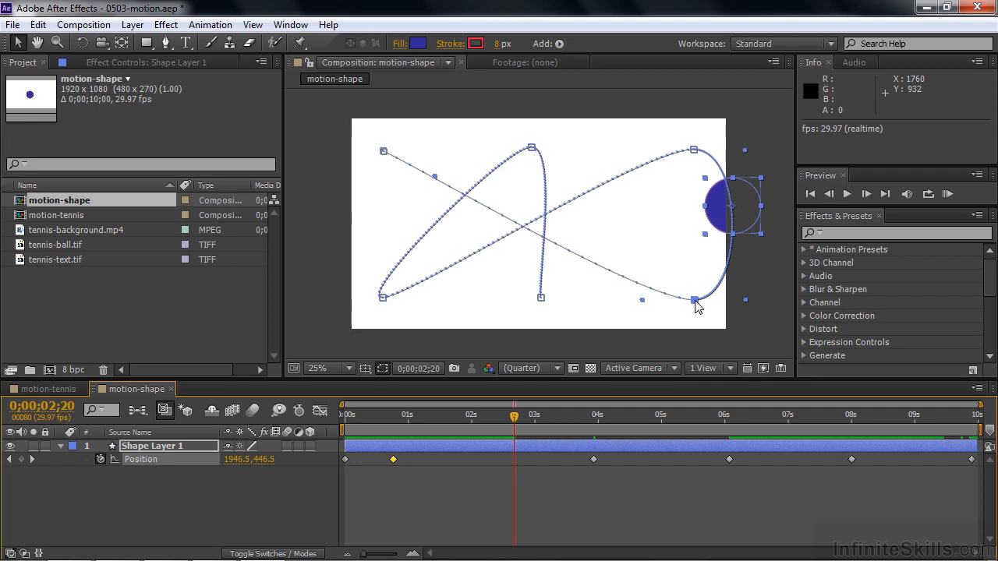
left_click_drag(515, 421, 543, 415)
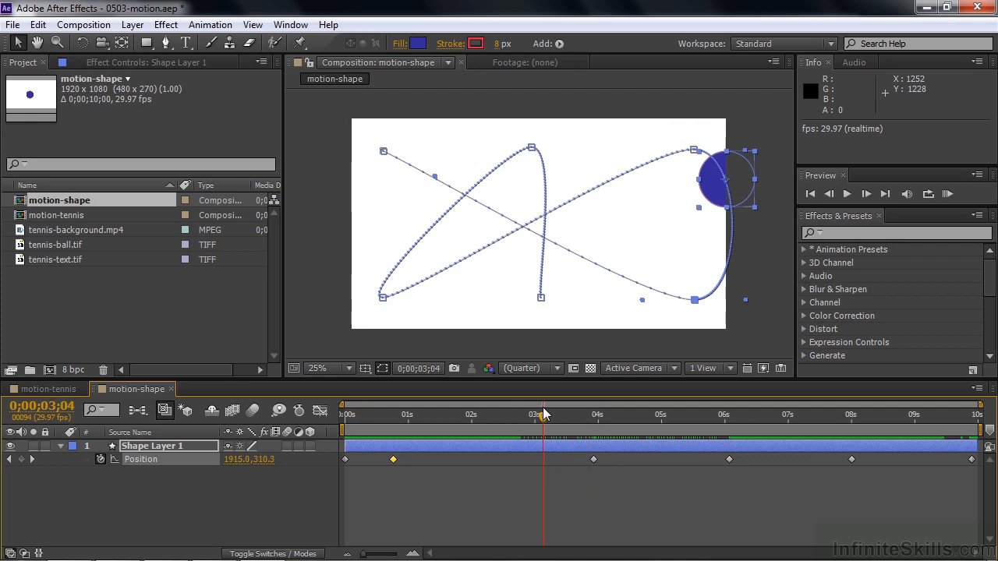
key("space")
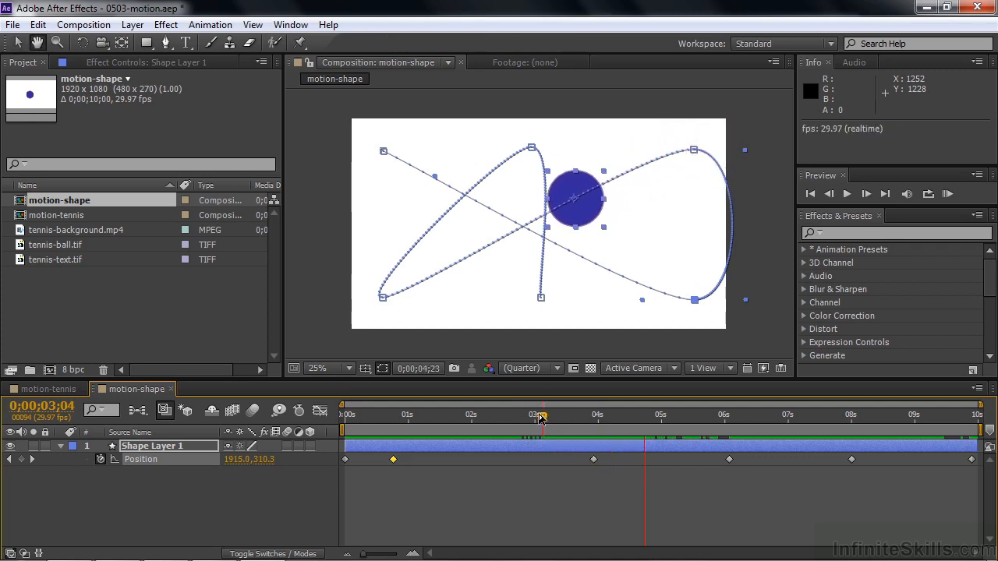
key("space")
Move the 0;00;06;02 keyframe's point on the motion path toward the middle of the frame, keeping it near the lower edge
left_click(383, 299)
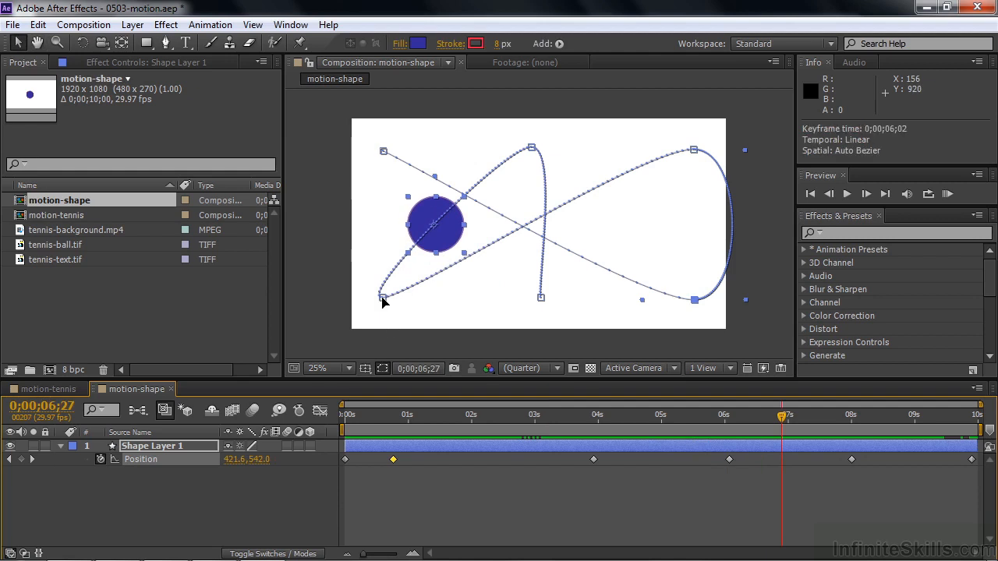
left_click_drag(383, 301, 497, 309)
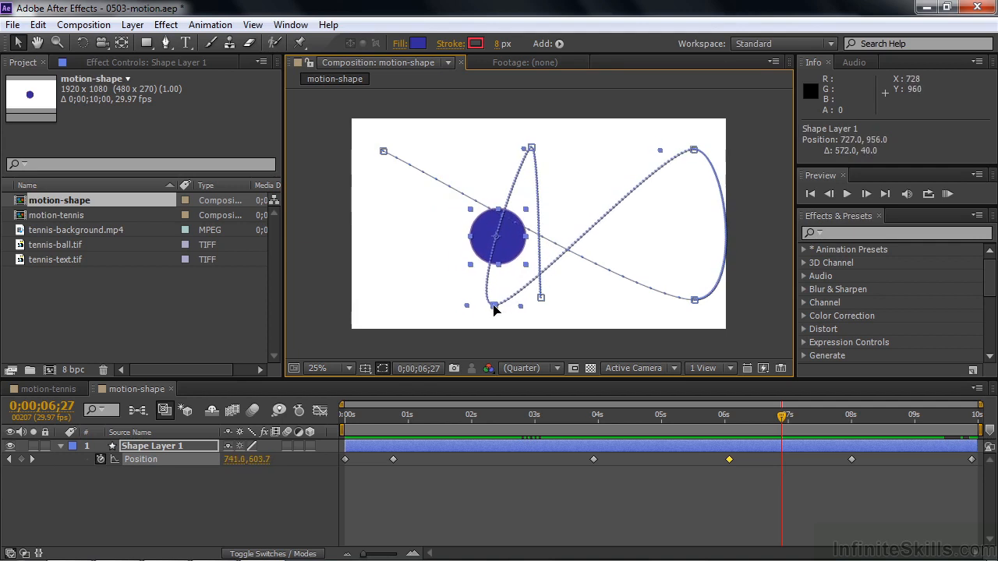
left_click(610, 223)
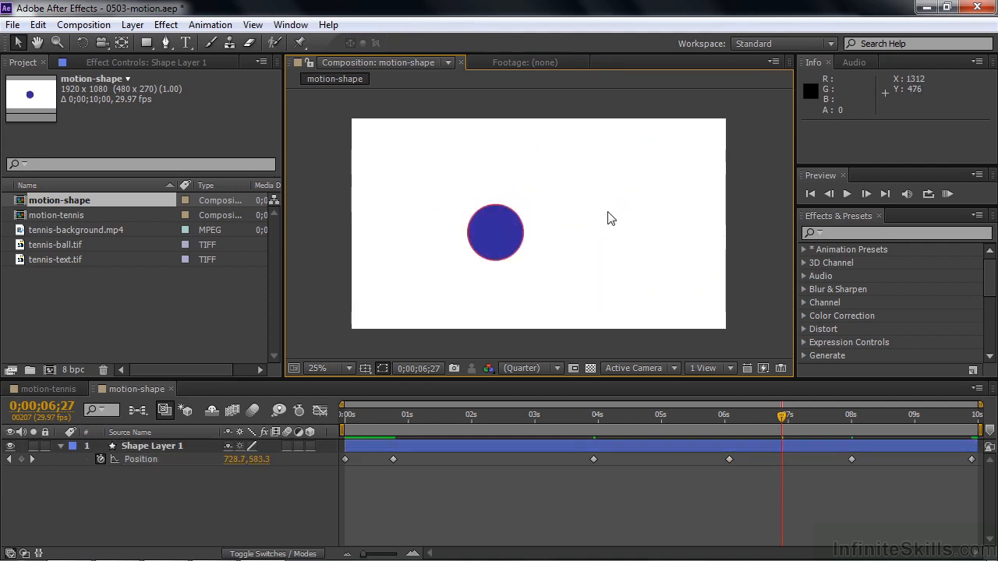
left_click(513, 234)
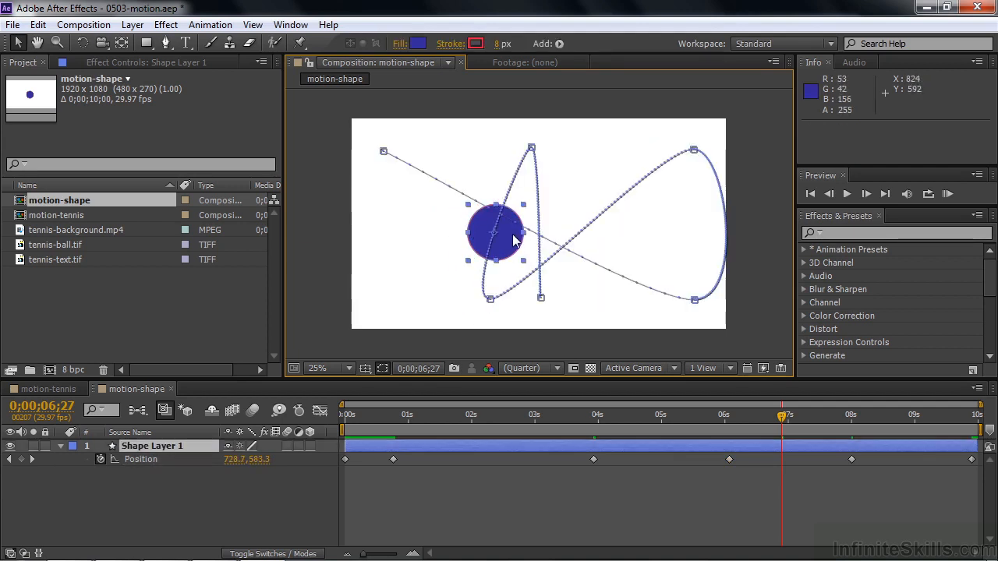
Add a Position keyframe at 0;00;05;00 by moving the circle up to about 1236, 293
left_click_drag(786, 422, 665, 416)
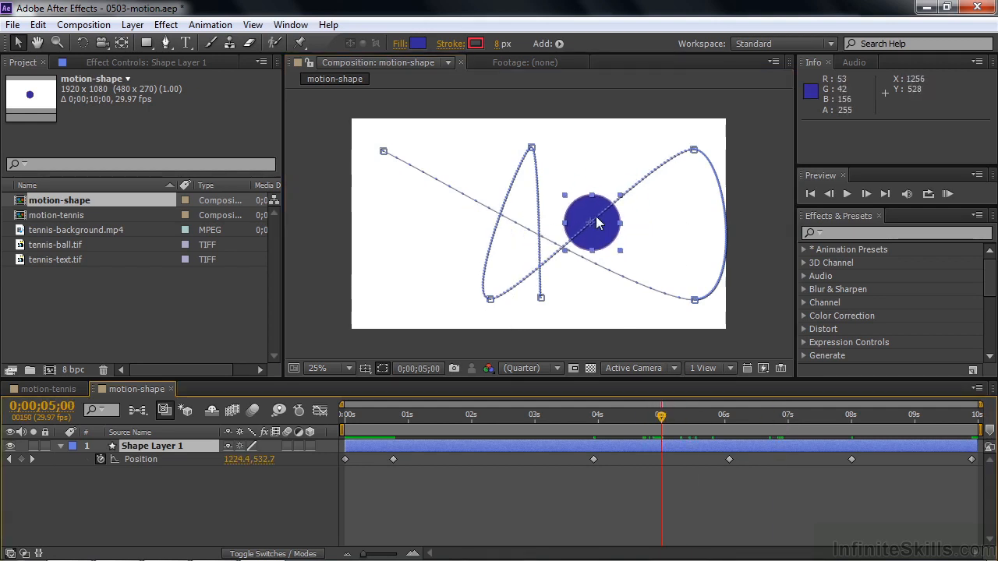
left_click_drag(605, 238, 595, 183)
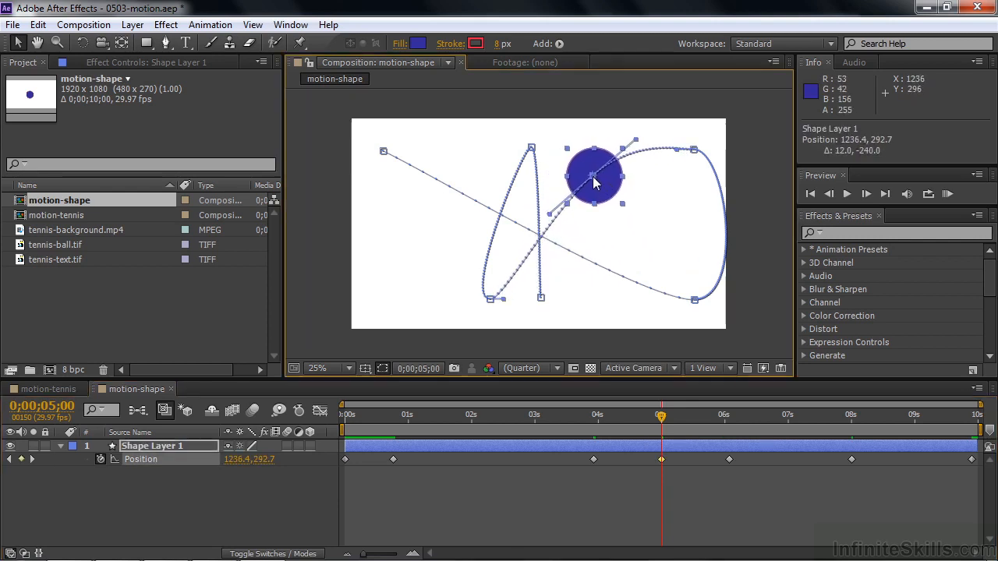
left_click(662, 460)
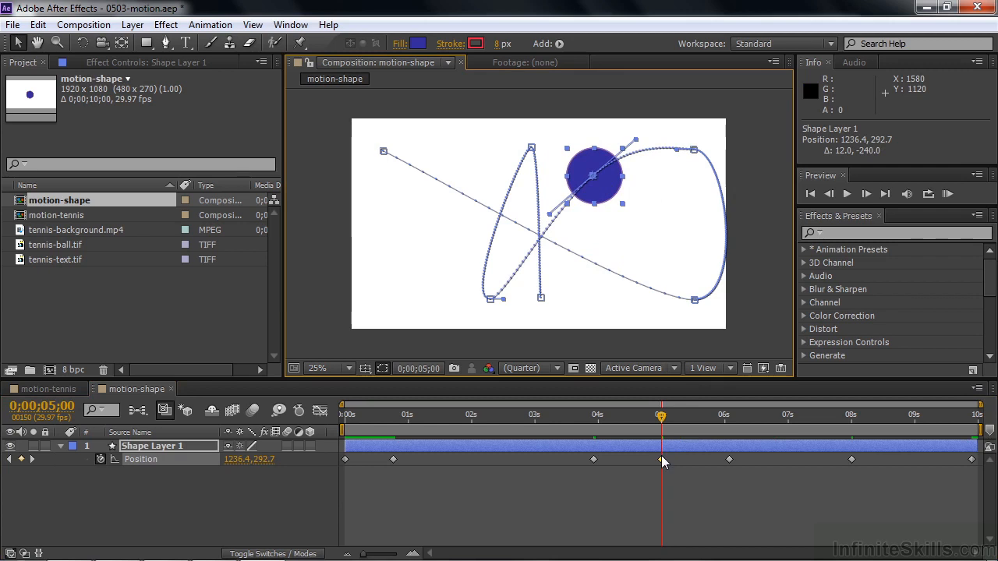
Add a Position keyframe at 0;00;02;04 by moving the circle inward to about 1424, 541, and scrub ahead to 0;00;02;19
left_click(549, 430)
left_click_drag(549, 429, 481, 429)
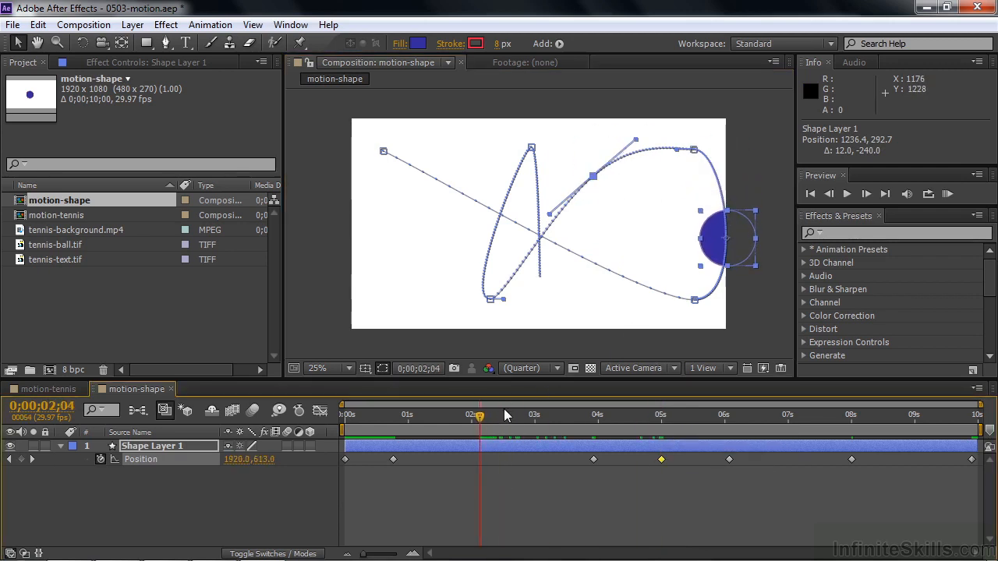
left_click_drag(740, 244, 644, 231)
left_click_drag(482, 418, 511, 424)
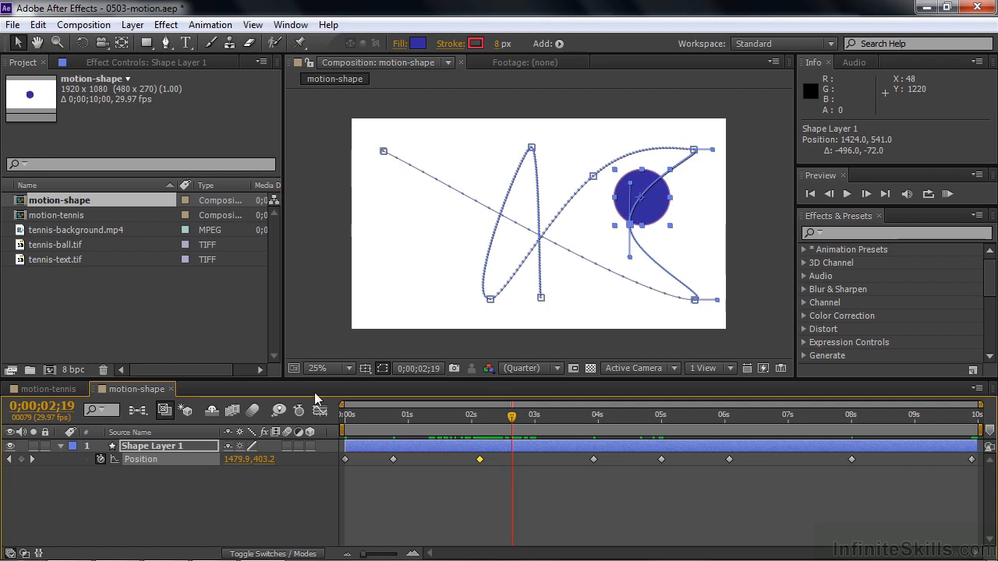
Return to the 0;00;00;00 keyframe, move the circle outside the frame to about -197, 584, and preview the animation
left_click(10, 461)
left_click(11, 460)
left_click(10, 461)
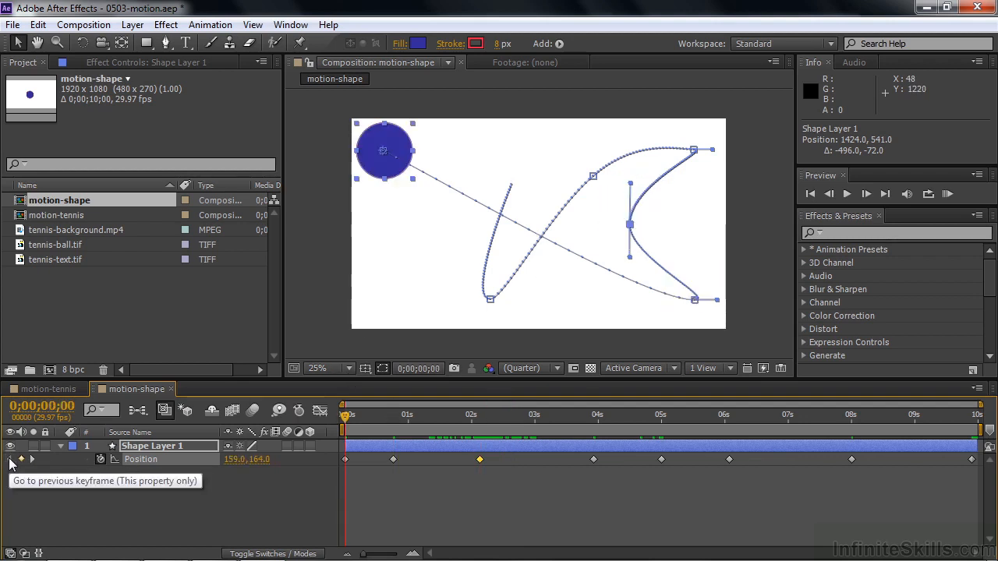
left_click_drag(389, 153, 319, 234)
key("space")
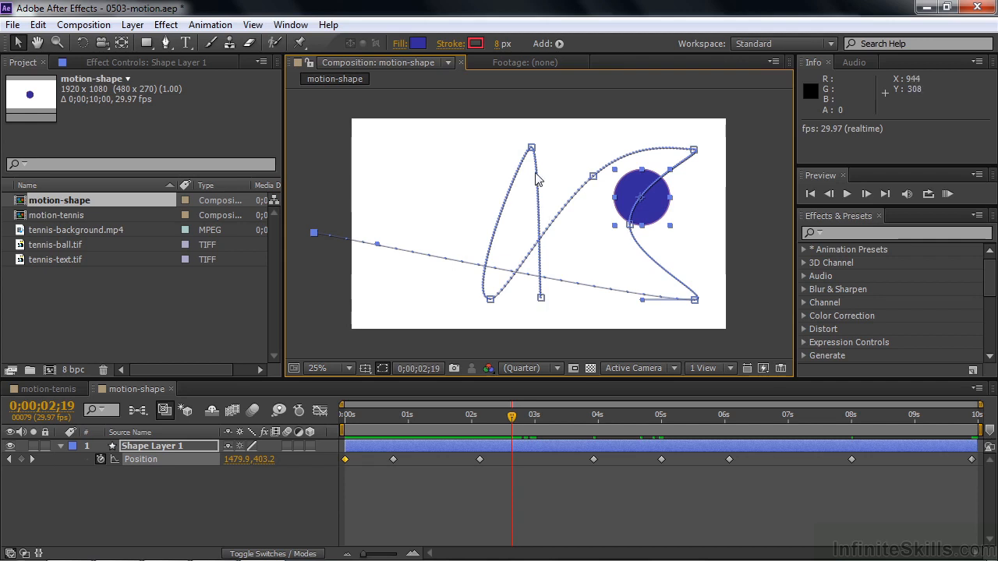
Lengthen both direction handles of the 0;00;08;00 keyframe horizontally to round the top of the motion path
left_click(532, 148)
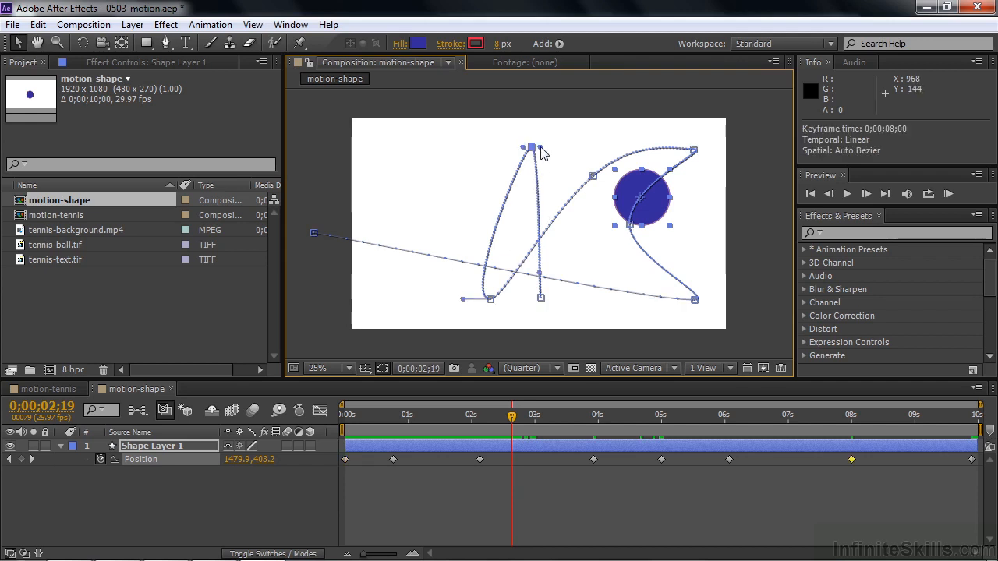
left_click_drag(542, 151, 561, 158)
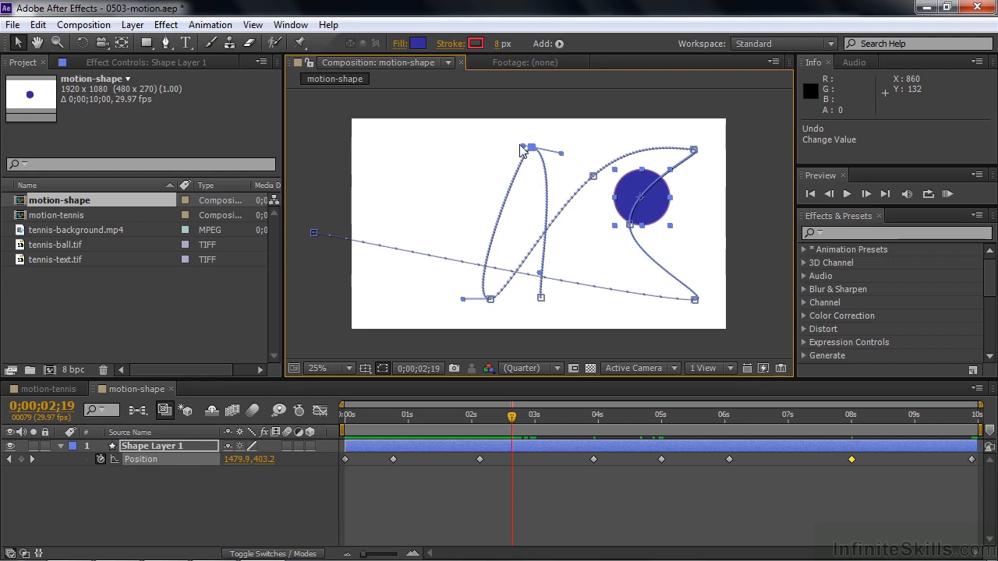
left_click_drag(523, 146, 466, 138)
left_click_drag(563, 152, 600, 148)
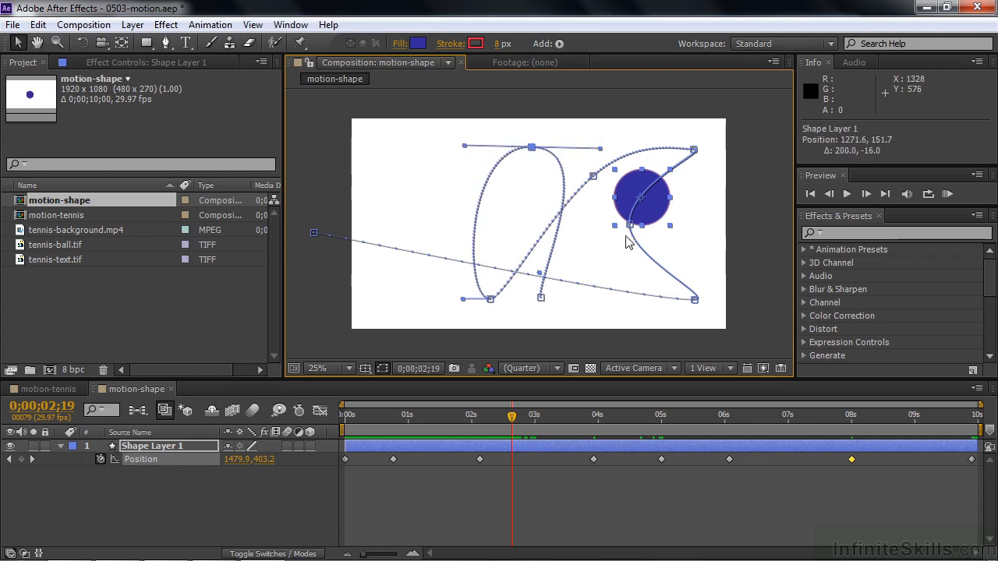
Split the direction handles of the 0;00;00;23 keyframe into a corner and rejoin them into one straight line
left_click(694, 301)
mouse_move(718, 301)
left_mouse_down()
mouse_move(718, 276)
mouse_move(696, 251)
mouse_move(721, 297)
mouse_move(720, 271)
mouse_move(723, 293)
left_mouse_up()
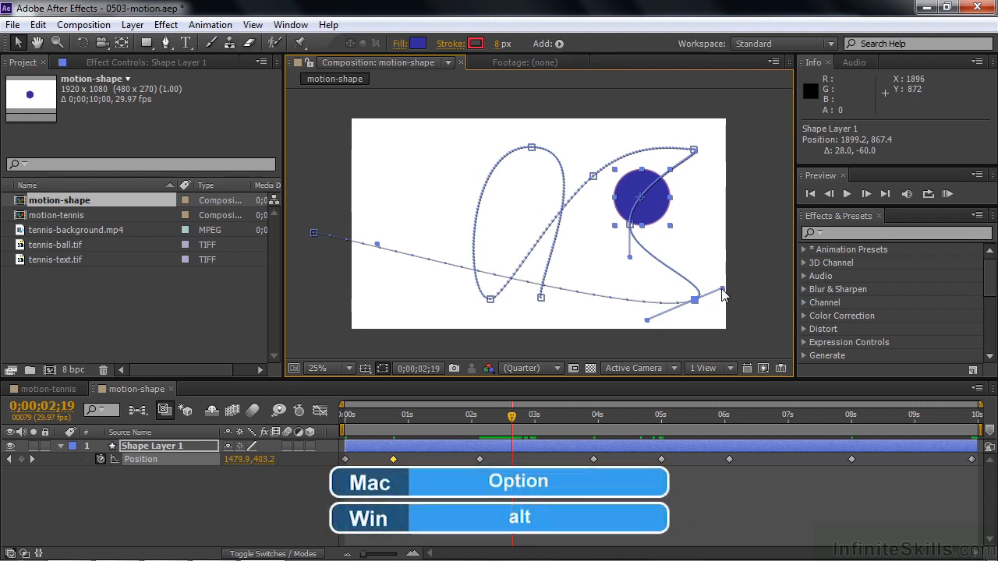
left_click_drag(722, 294, 610, 281)
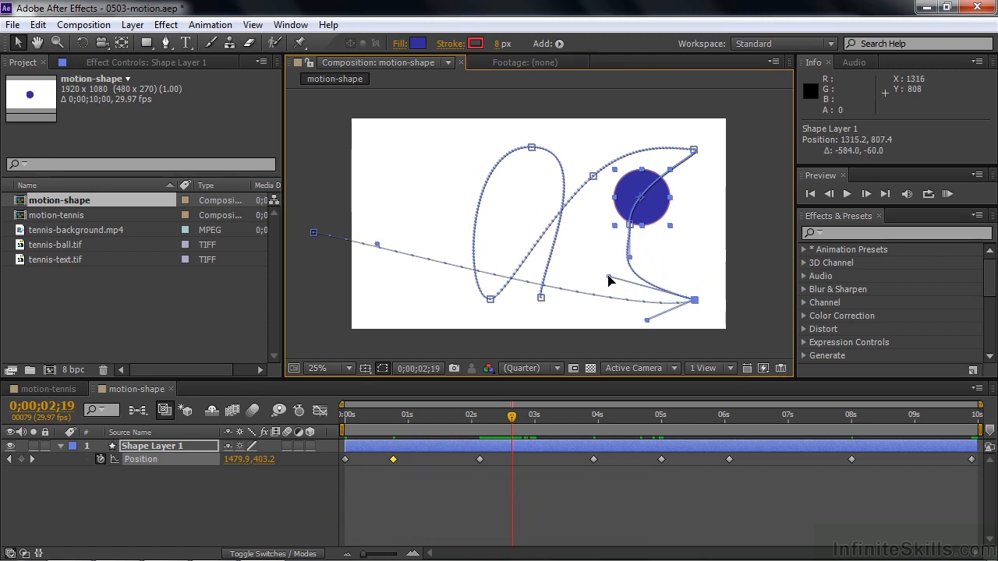
left_click_drag(646, 322, 612, 316)
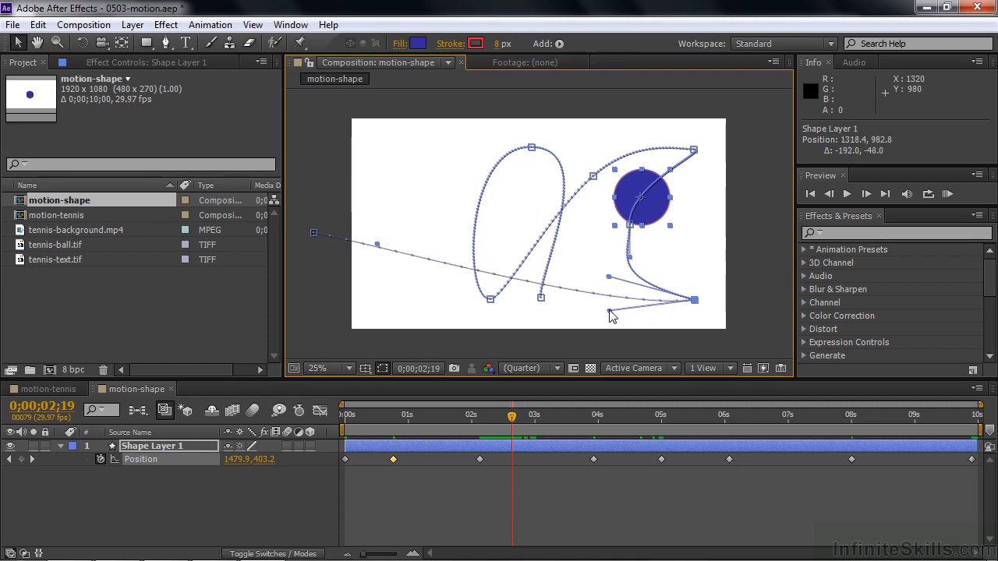
left_click_drag(609, 278, 717, 267)
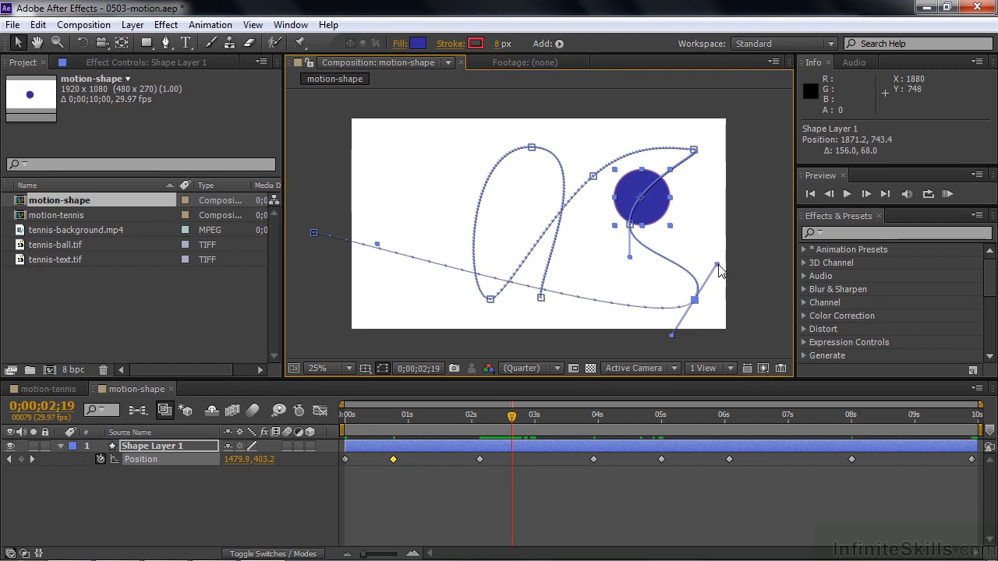
Split the 0;00;00;23 keyframe's direction handles so both point inward from the lower-right path point, forming a sharp corner
left_click_drag(718, 270, 646, 270)
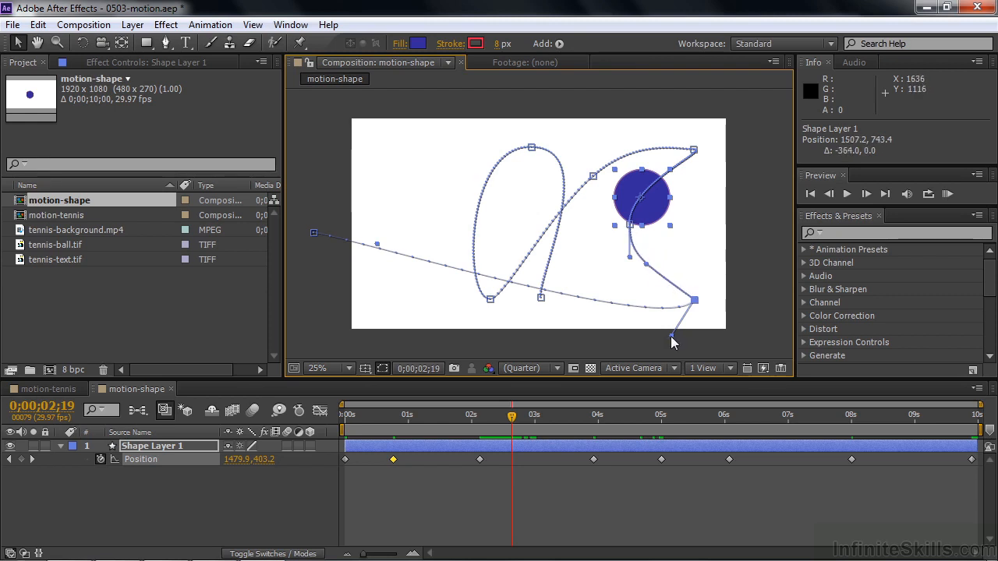
left_click_drag(672, 339, 642, 273)
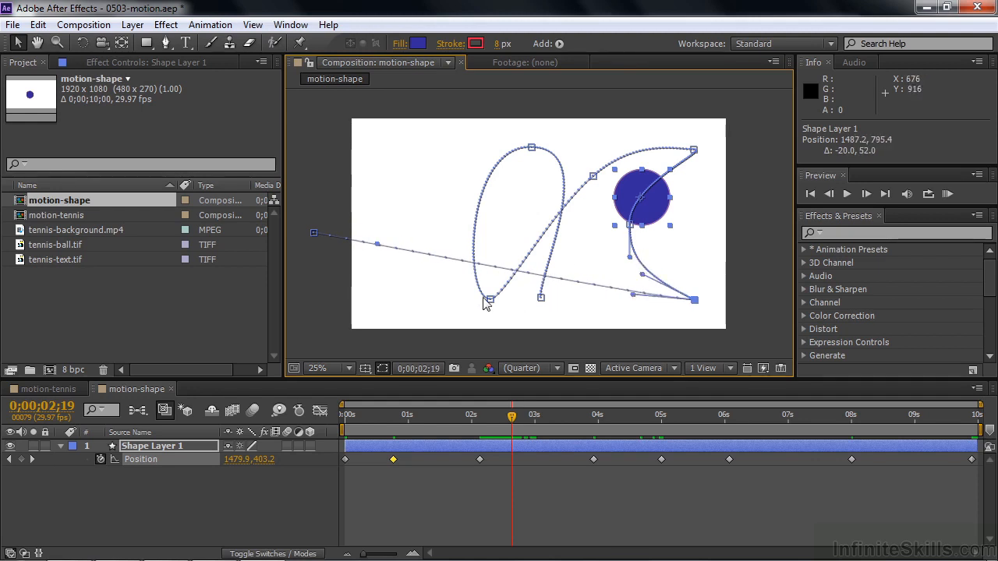
Select the 0;00;03;28 keyframe and split its direction handles so both point inward, forming a sharp corner
left_click(31, 459)
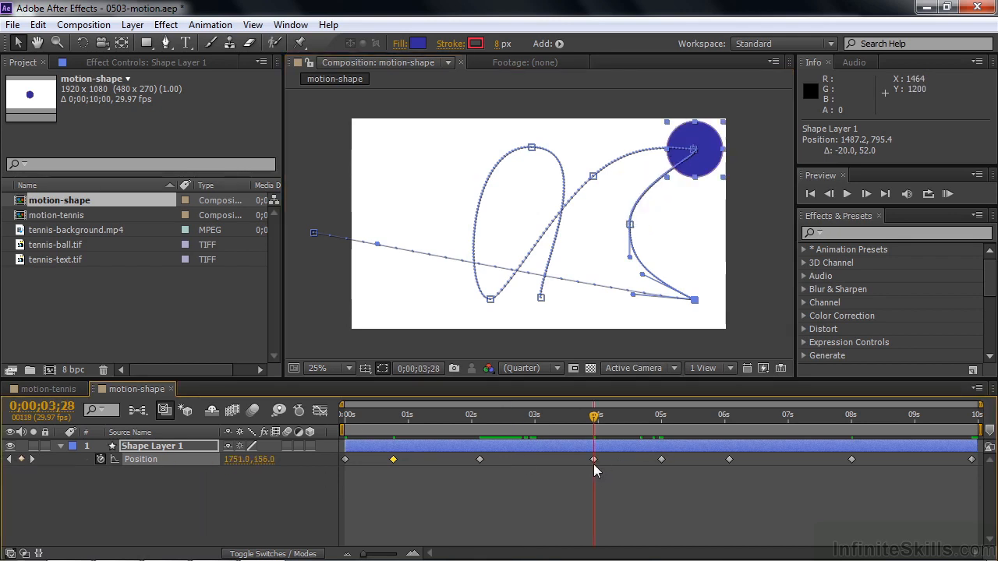
left_click(593, 460)
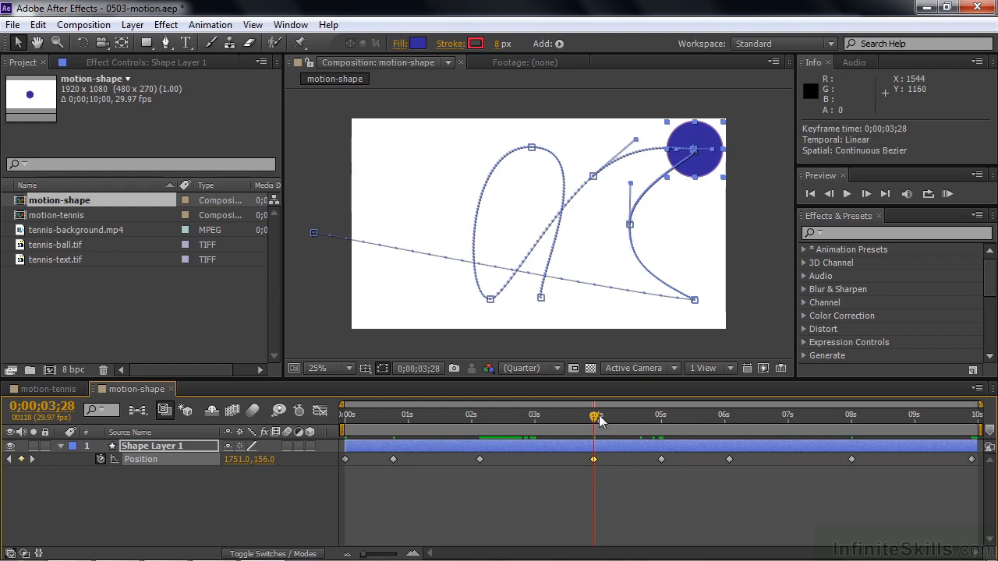
left_click_drag(595, 419, 640, 420)
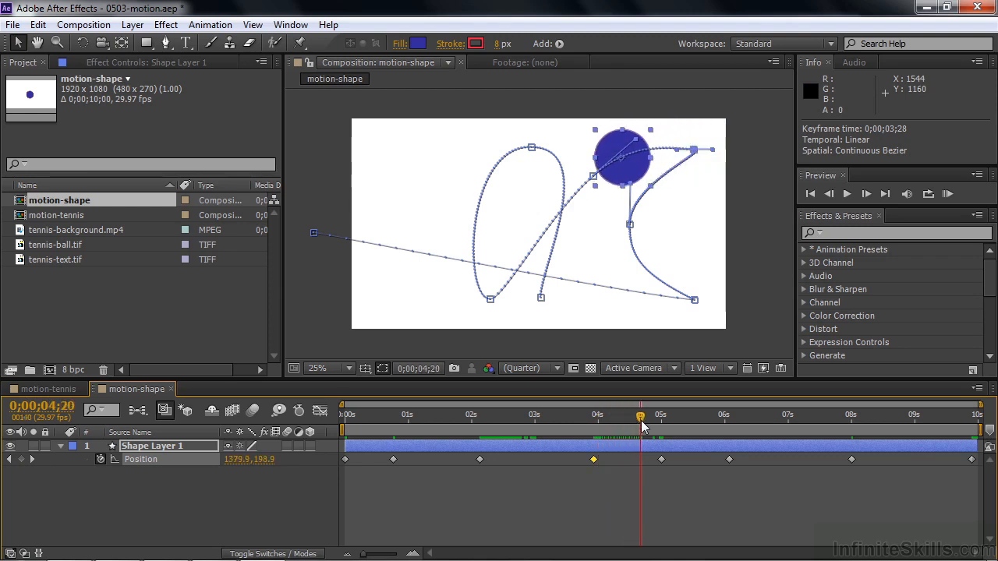
left_click_drag(712, 149, 704, 175)
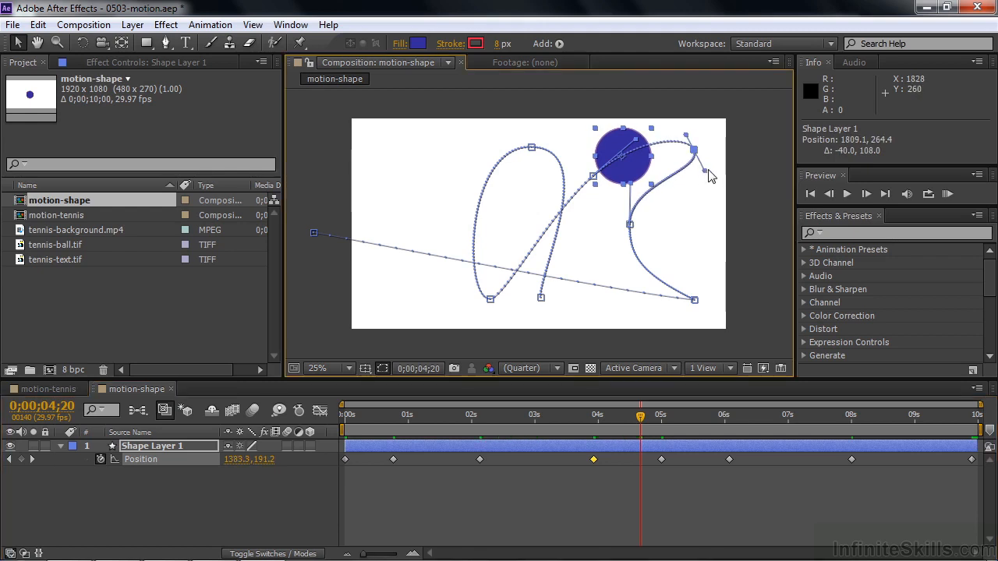
left_click_drag(706, 178, 668, 159)
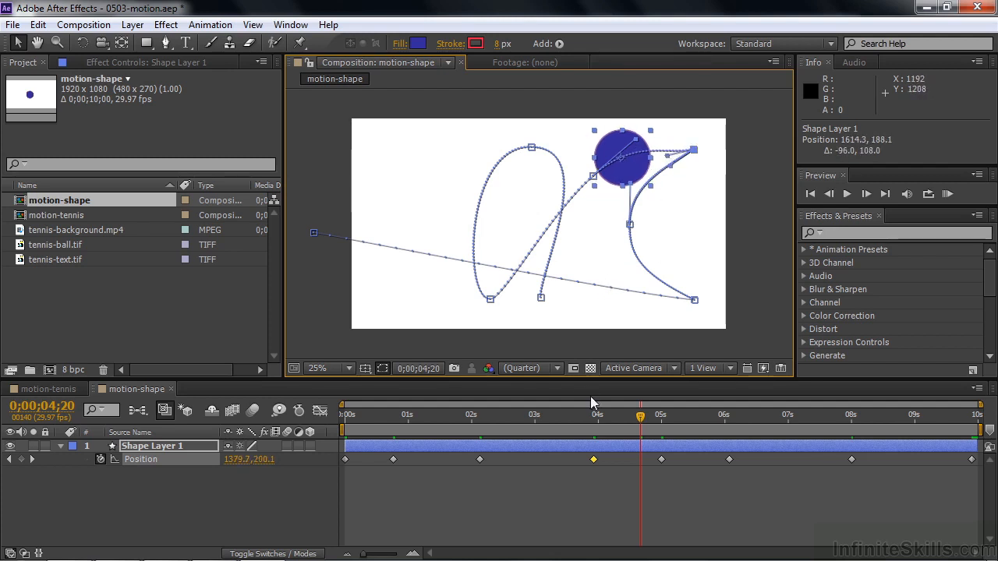
Deselect the shape layer and preview the whole animation from 0;00;00;00
left_click_drag(640, 419, 272, 442)
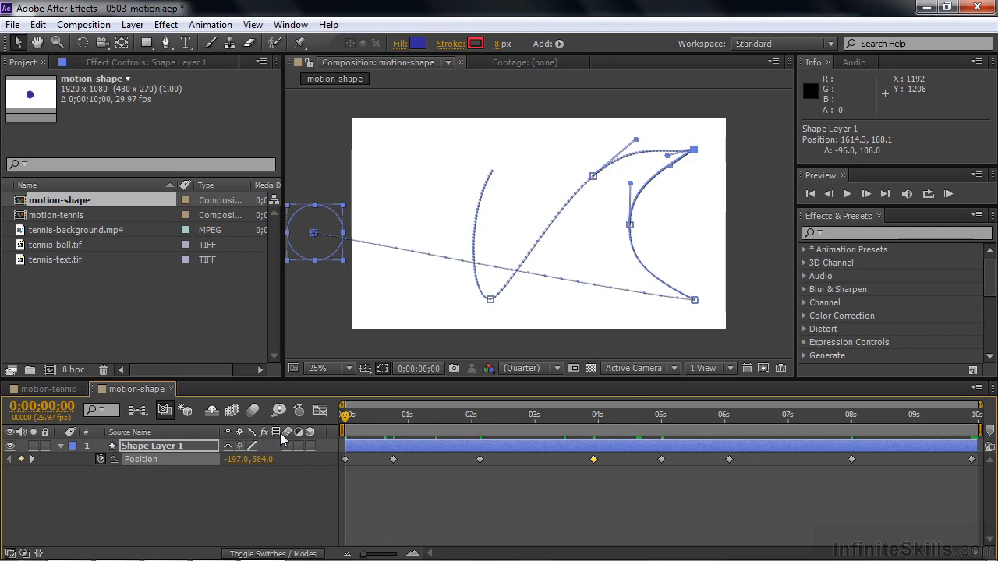
left_click(143, 493)
key("space")
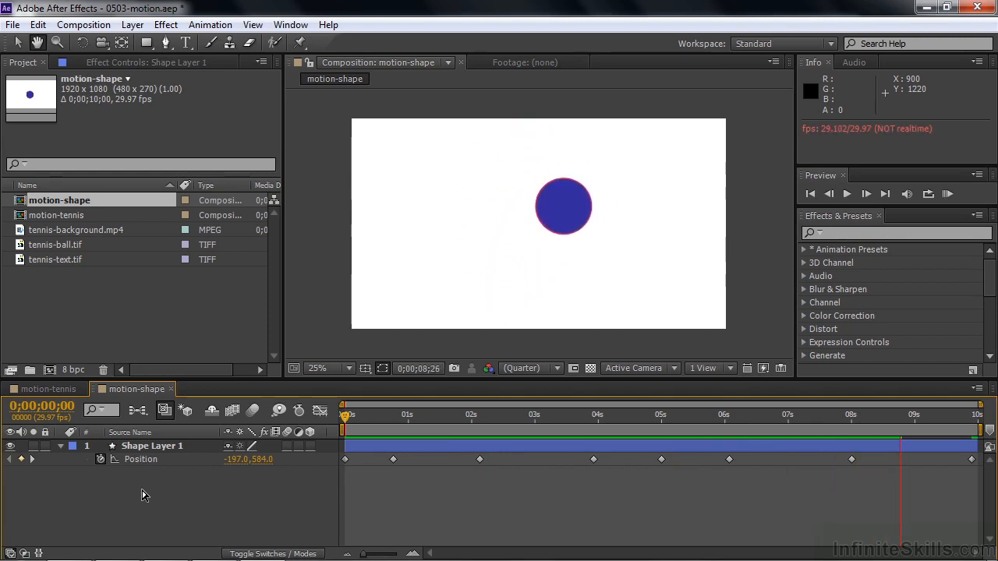
key("space")
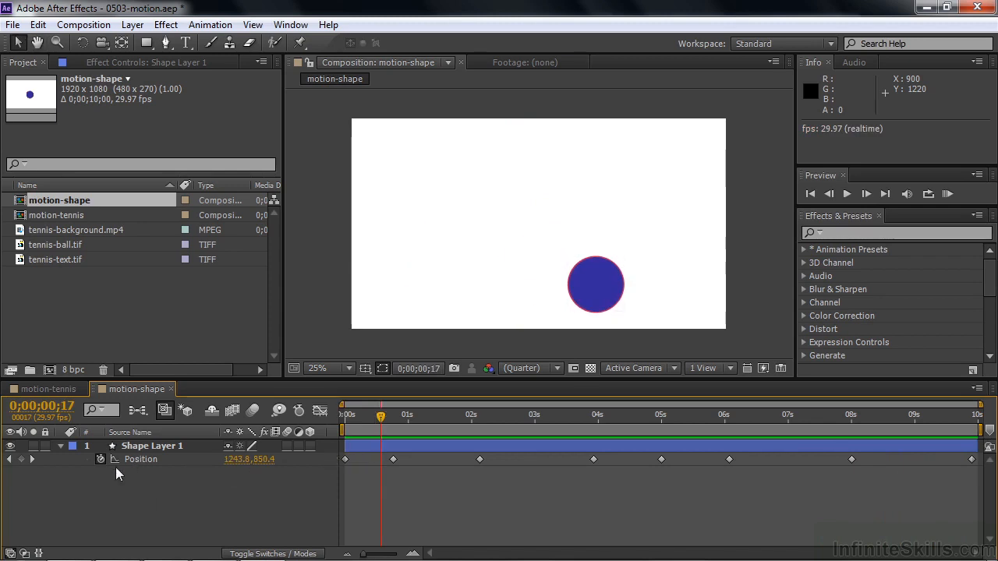
Select Shape Layer 1 and delete its 0;00;06;02 keyframe from the motion path
left_click(121, 445)
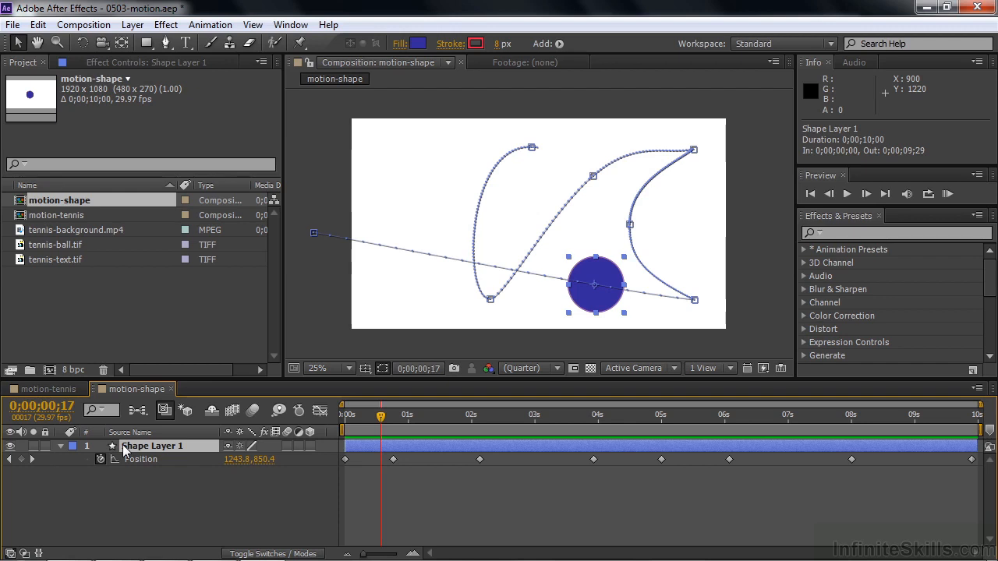
left_click(491, 300)
key("Delete")
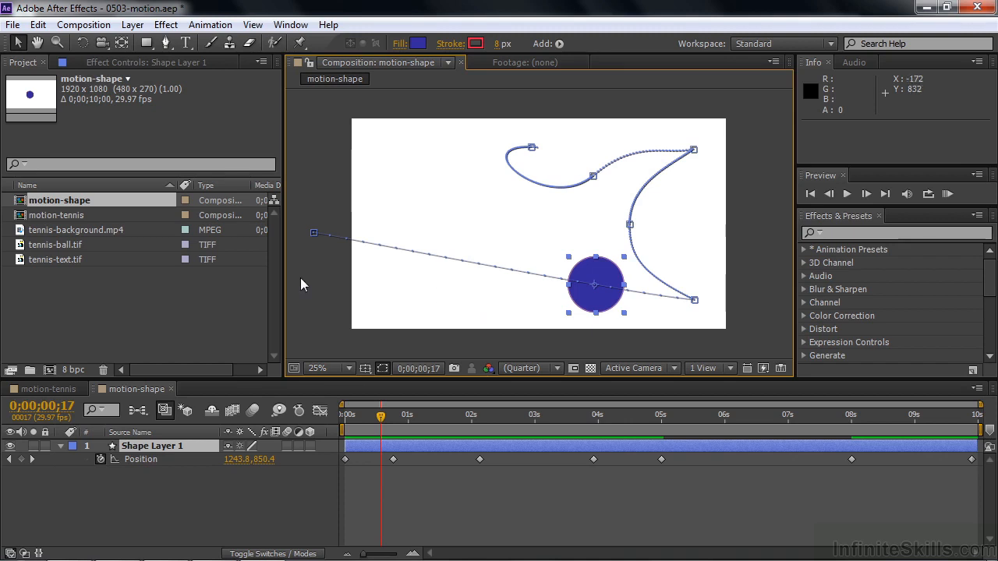
Open the motion-tennis composition and hide the tennis-ball.tif layer
double_click(19, 218)
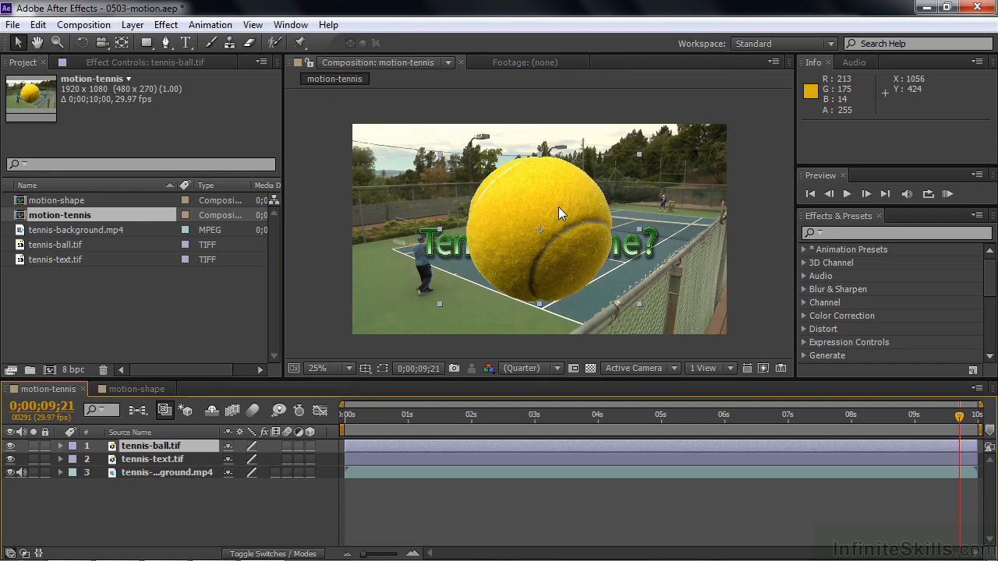
left_click(11, 446)
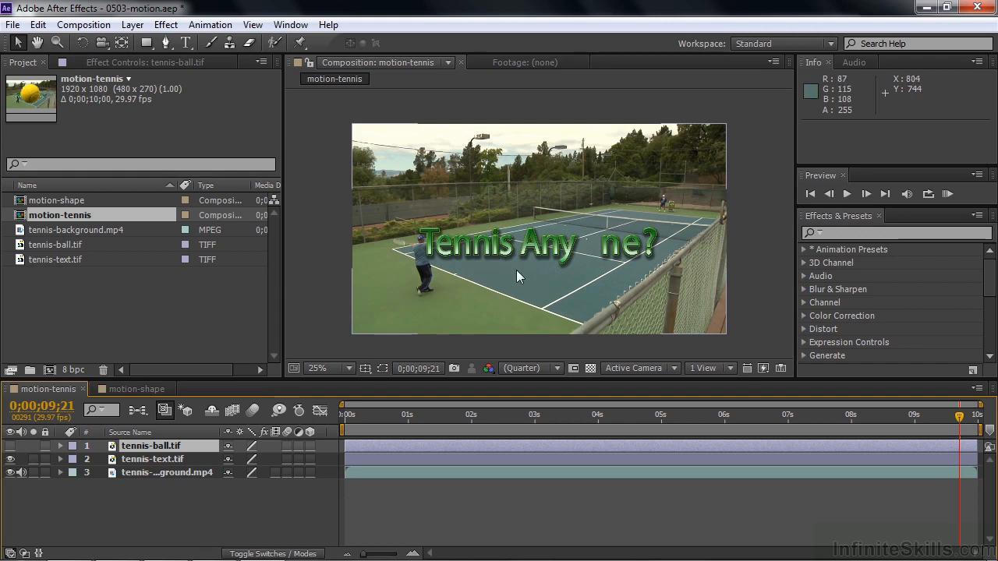
At 0;00;00;20, start Position keyframes on tennis-text.tif and move the text past the frame's right edge, to about 2636, 756
left_click_drag(356, 425, 386, 422)
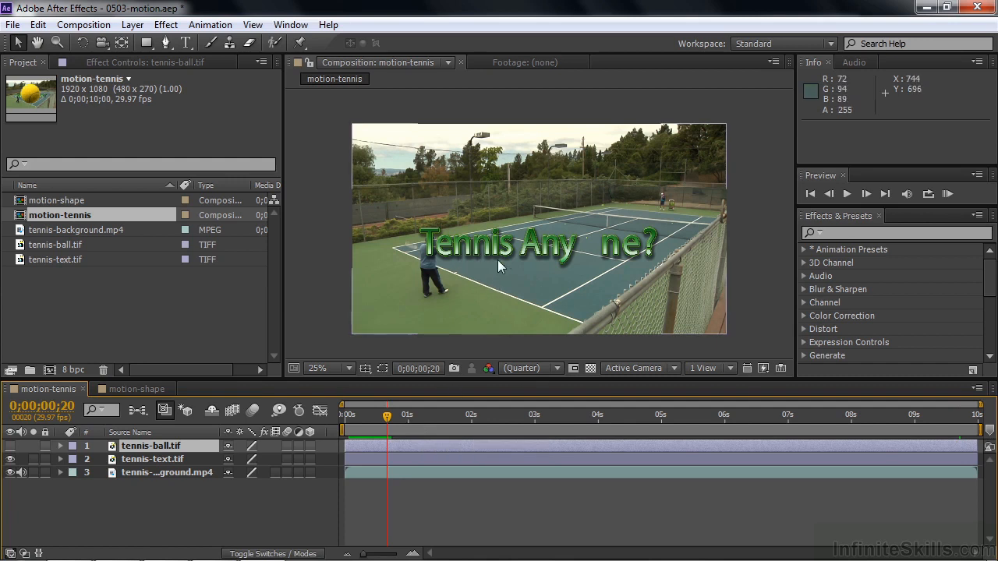
left_click(134, 461)
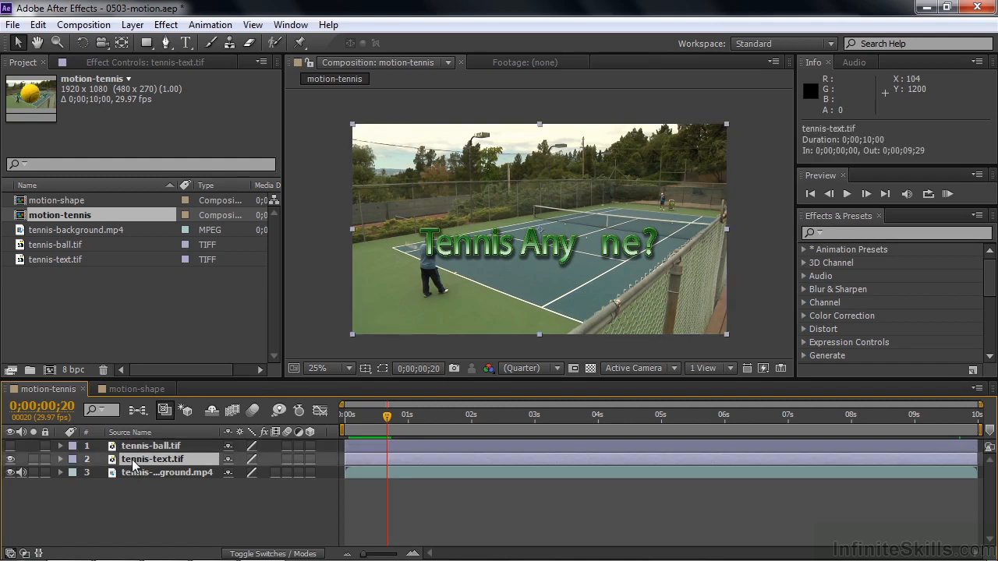
key("p")
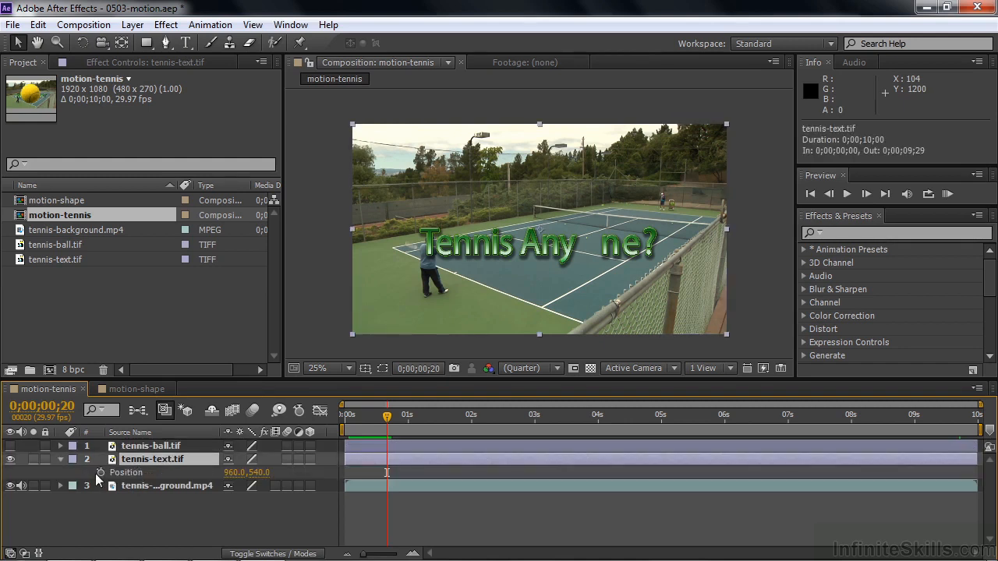
left_click(98, 471)
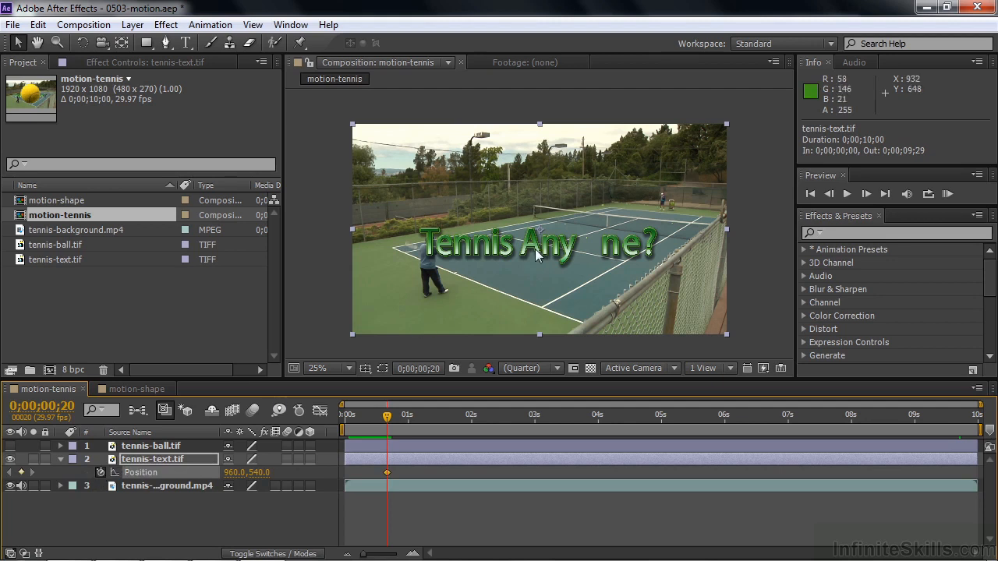
left_click_drag(538, 252, 854, 277)
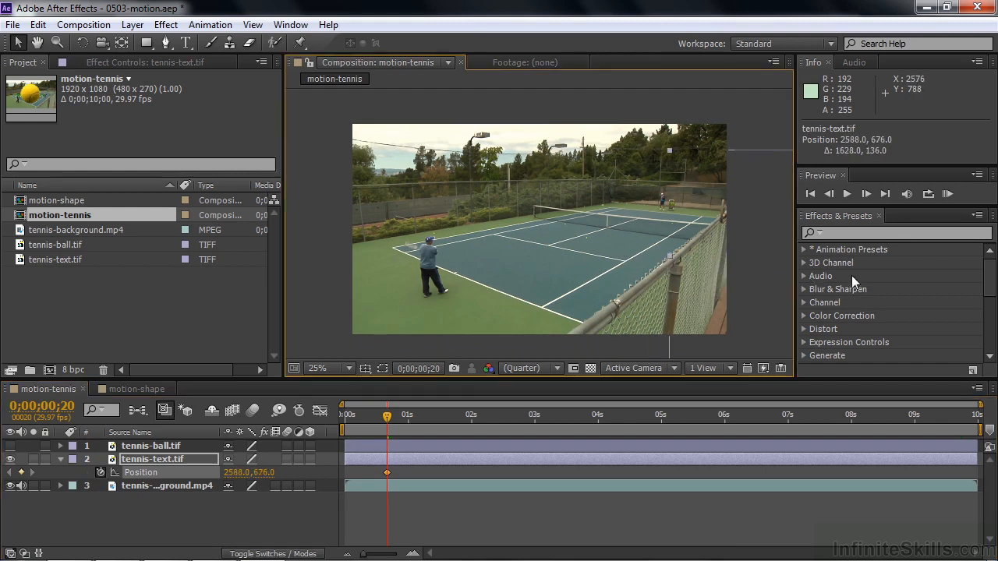
left_click(347, 368)
left_click(359, 180)
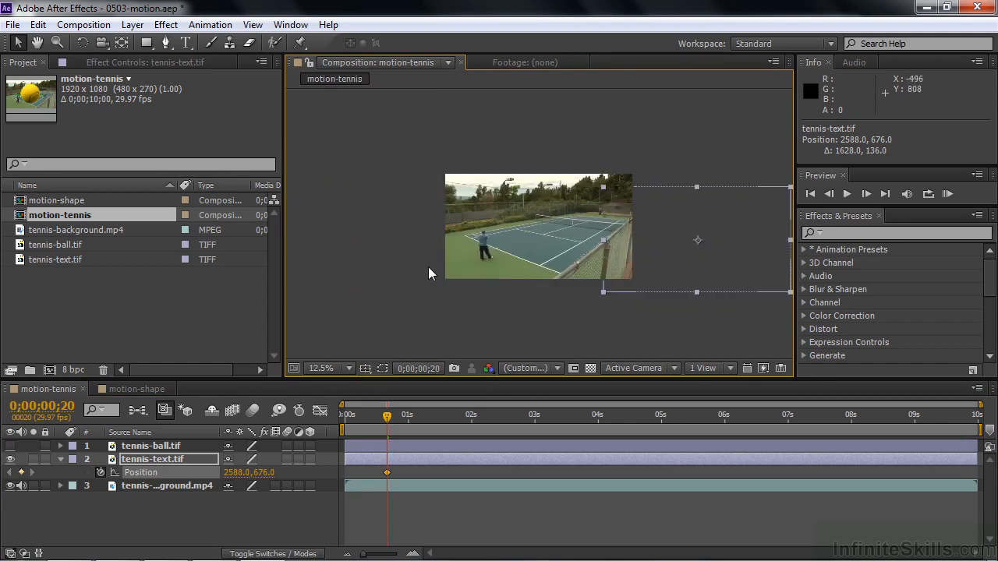
mouse_move(738, 240)
left_mouse_down()
mouse_move(722, 241)
mouse_move(745, 246)
left_mouse_up()
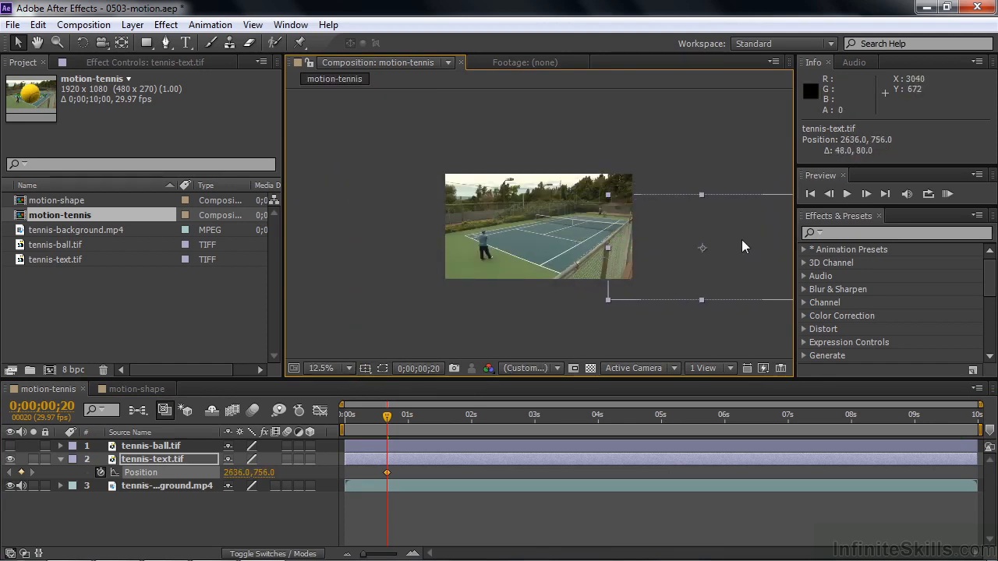
At 0;00;01;29, set the text's horizontal position to 989 to bring it into frame, and preview the slide-in
left_click_drag(389, 419, 471, 422)
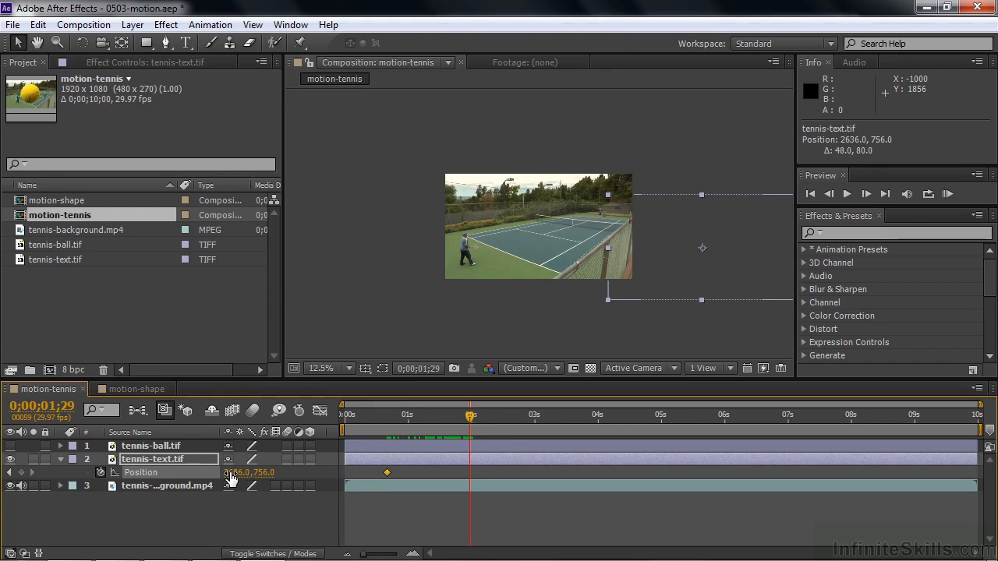
left_click_drag(228, 473, 206, 473)
left_click_drag(90, 477, 19, 487)
left_click_drag(234, 473, 152, 473)
left_click_drag(469, 431, 362, 432)
key("space")
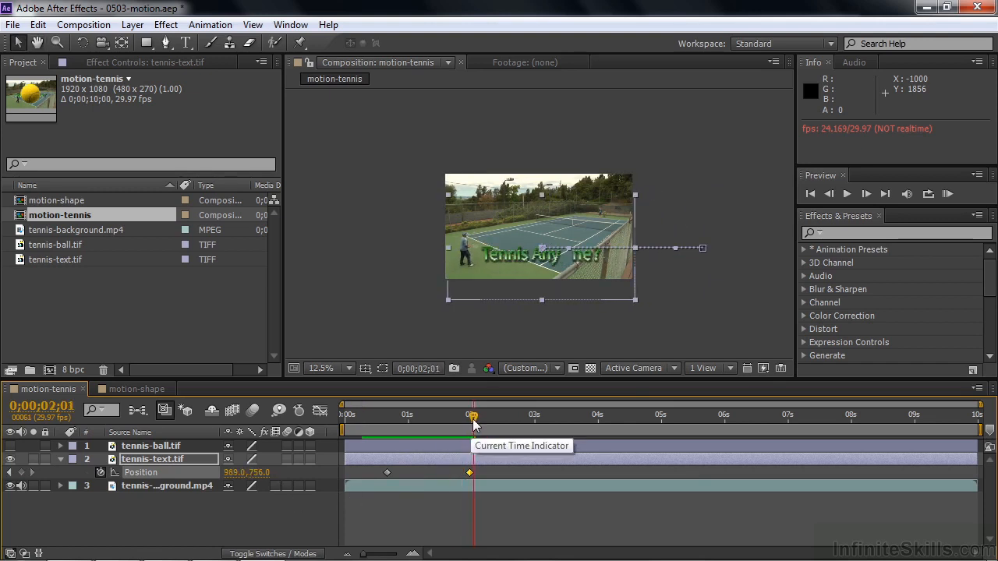
Bend the text's motion path into an S-curve, with the starting handle pulled down and the ending handle up, and preview it
left_click_drag(473, 419, 426, 429)
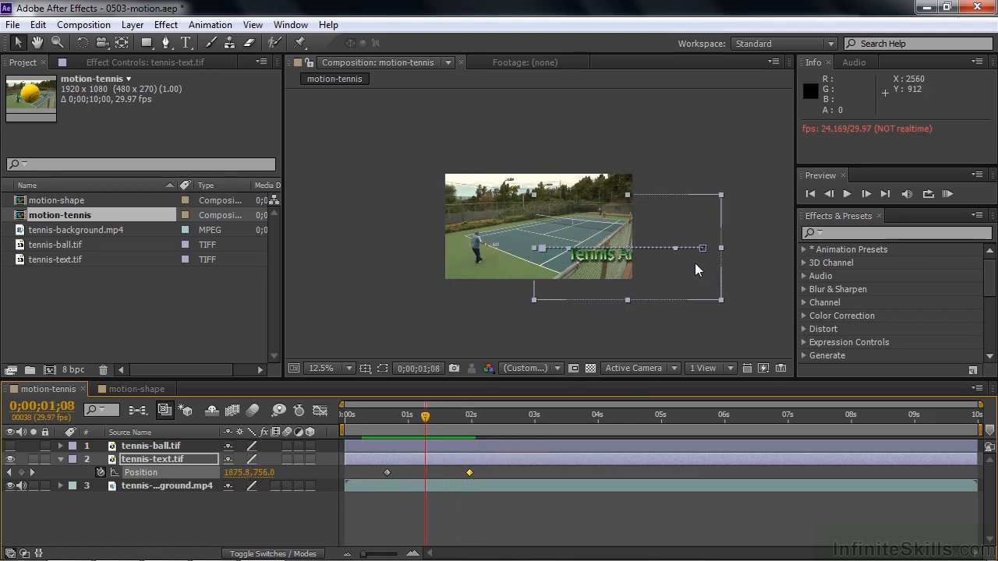
left_click_drag(677, 248, 677, 285)
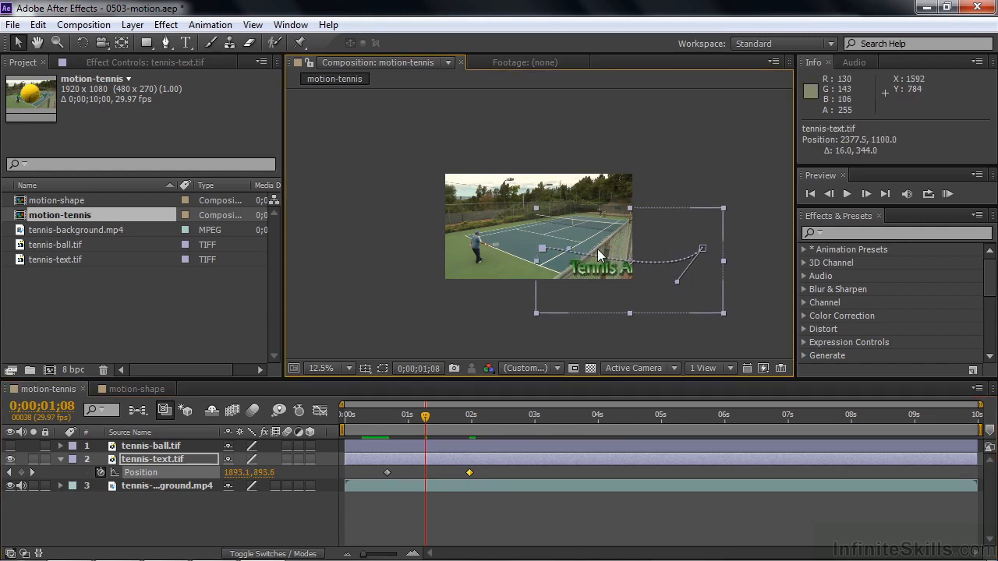
left_click_drag(568, 245, 606, 201)
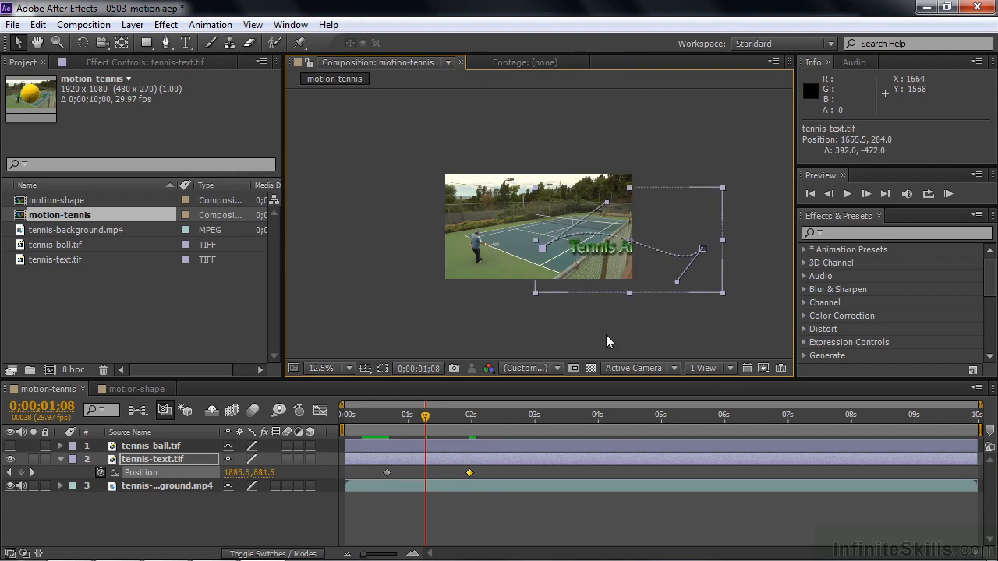
left_click_drag(428, 418, 388, 446)
key("space")
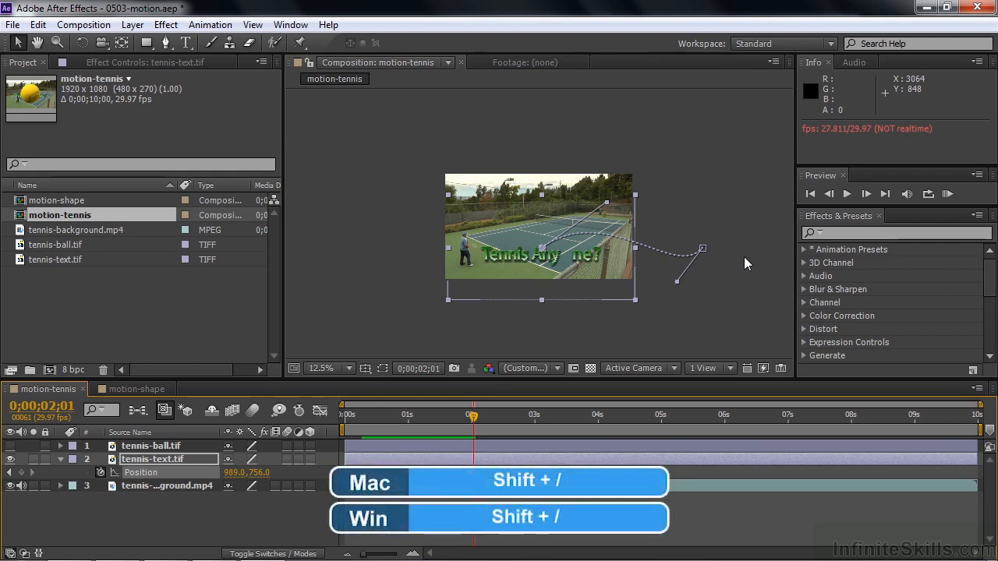
Fit the composition to the viewer and make the tennis-ball.tif layer visible again
key("shift+slash")
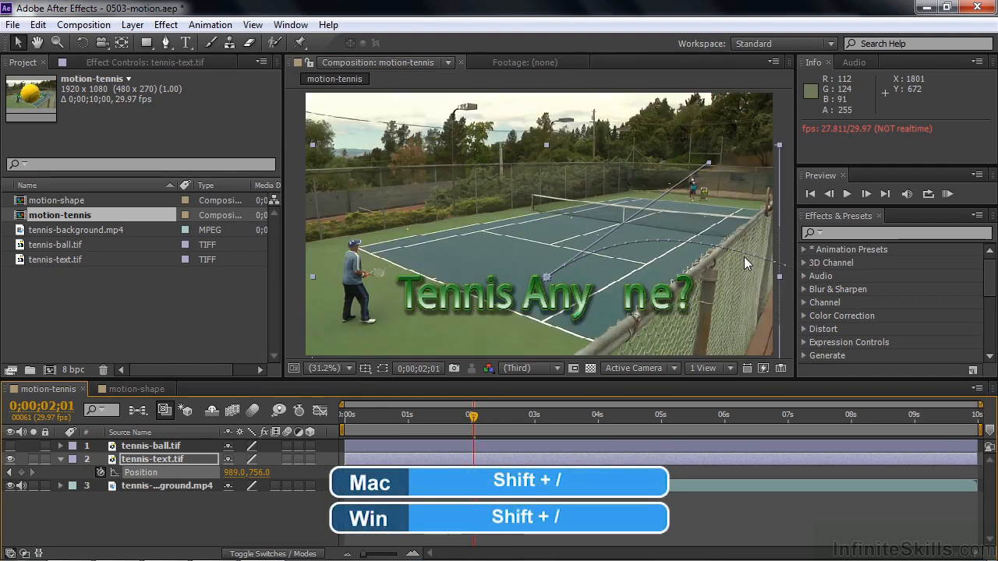
left_click(131, 446)
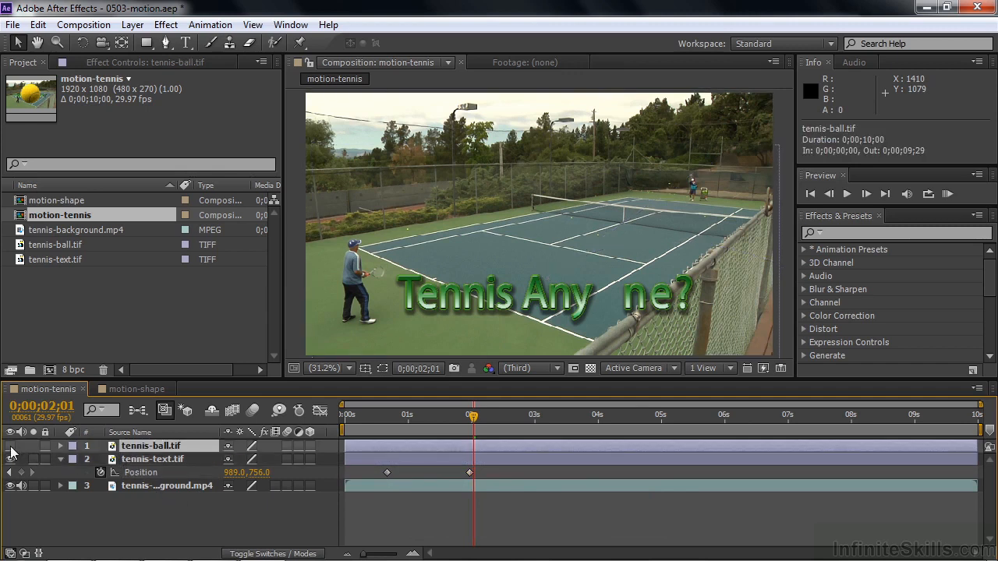
left_click(9, 446)
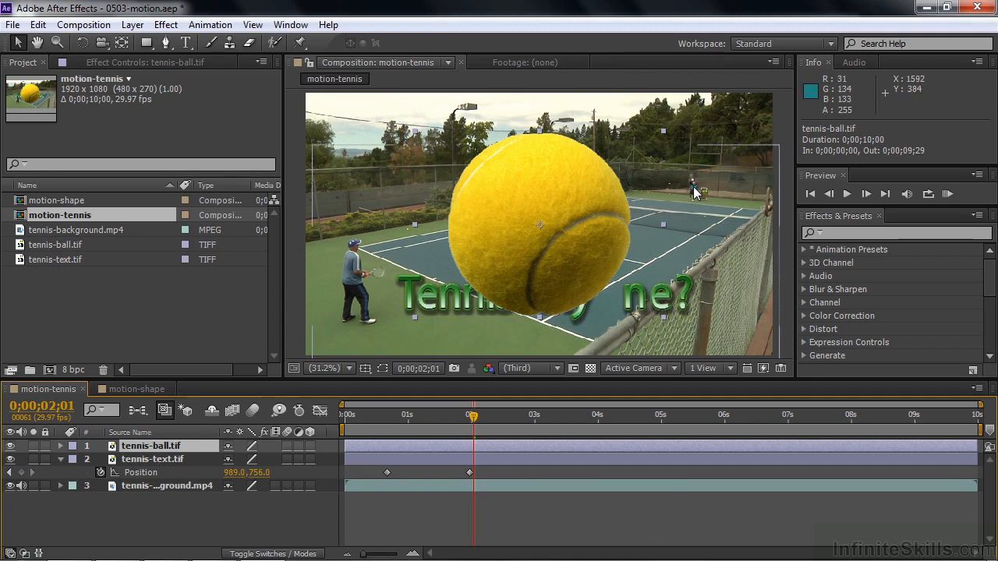
At 0;00;04;27, shrink the tennis ball to about 4.9% and place it by the far player, at about 1591, 409
left_click_drag(472, 422, 655, 438)
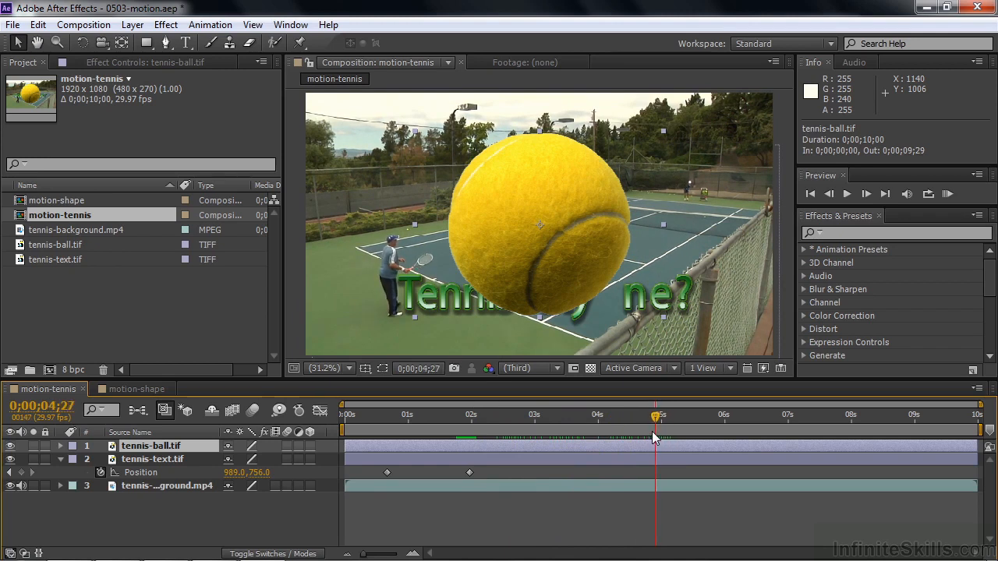
left_click(573, 254)
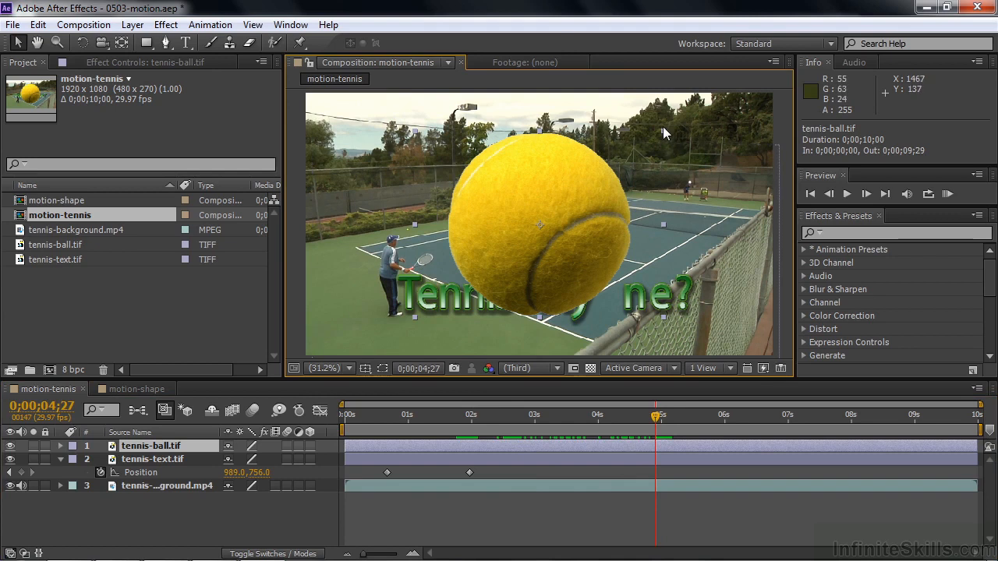
left_click_drag(663, 130, 697, 198)
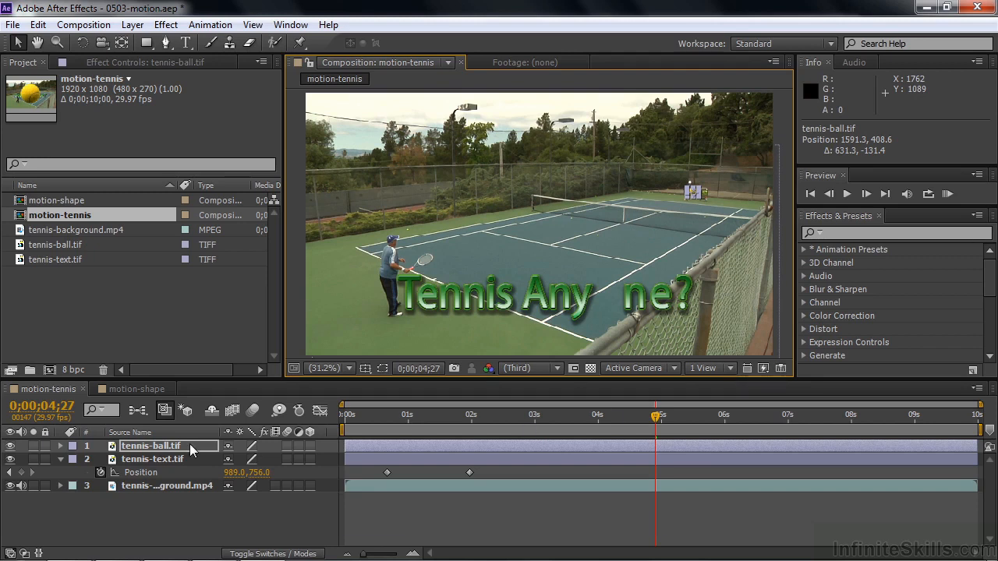
Show the tennis-ball.tif layer's Scale and Position properties and start keyframing both at 0;00;04;27
key("s")
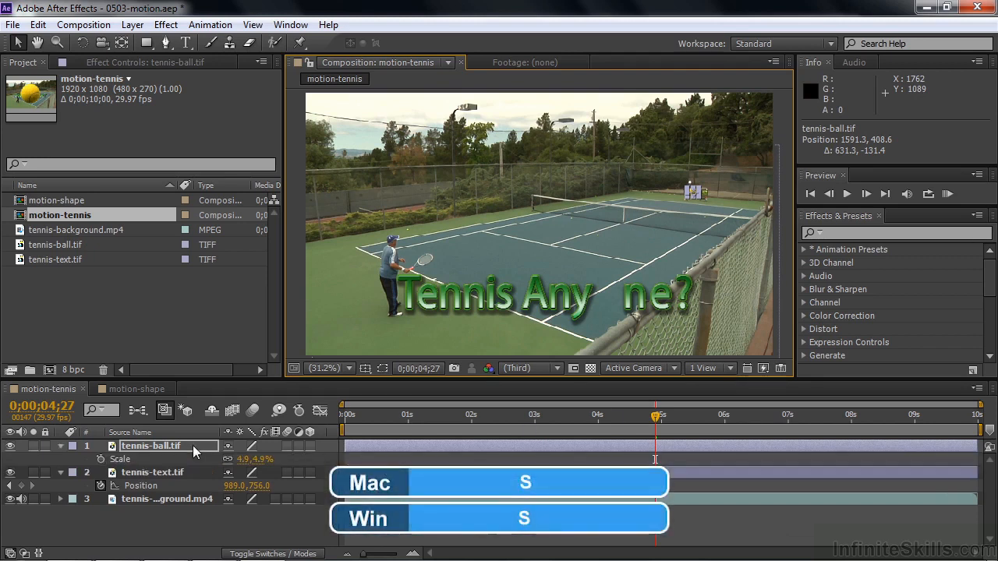
key("shift+p")
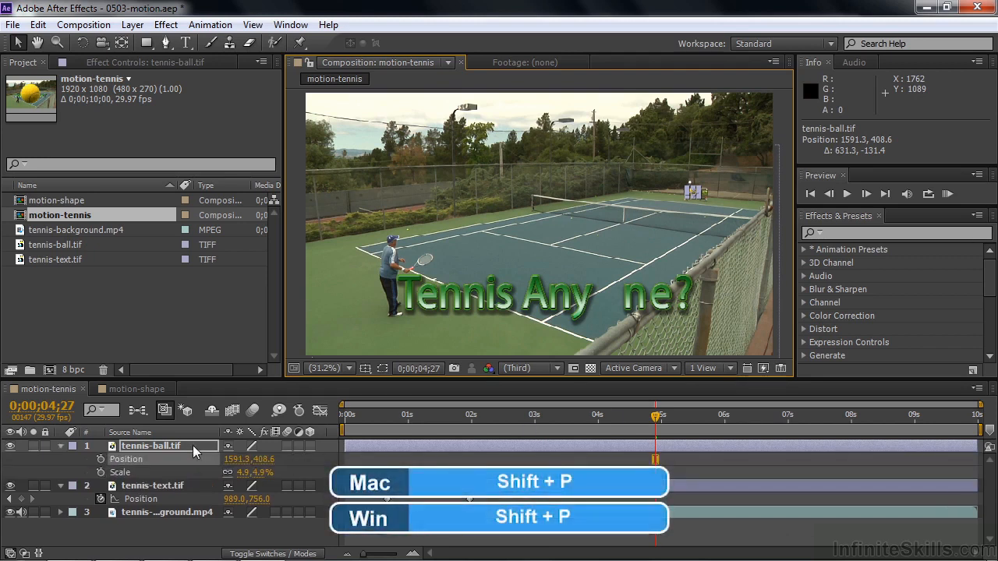
left_click(100, 460)
left_click(100, 472)
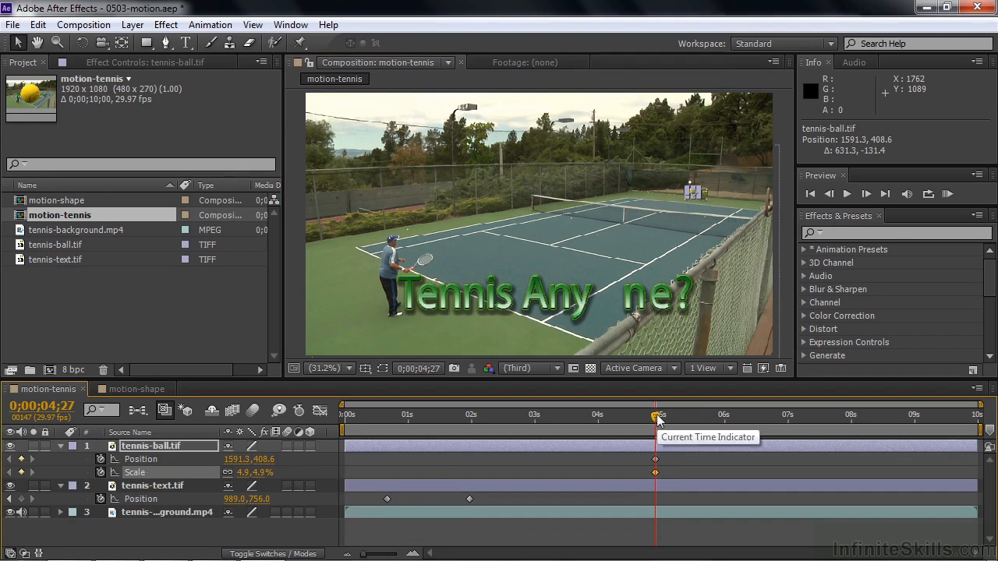
Keyframe the ball's Position by the near player (about 441, 723) at 0;00;06;15 and in the text's gap (about 1245, 851) at 0;00;07;22
left_click_drag(657, 418, 758, 451)
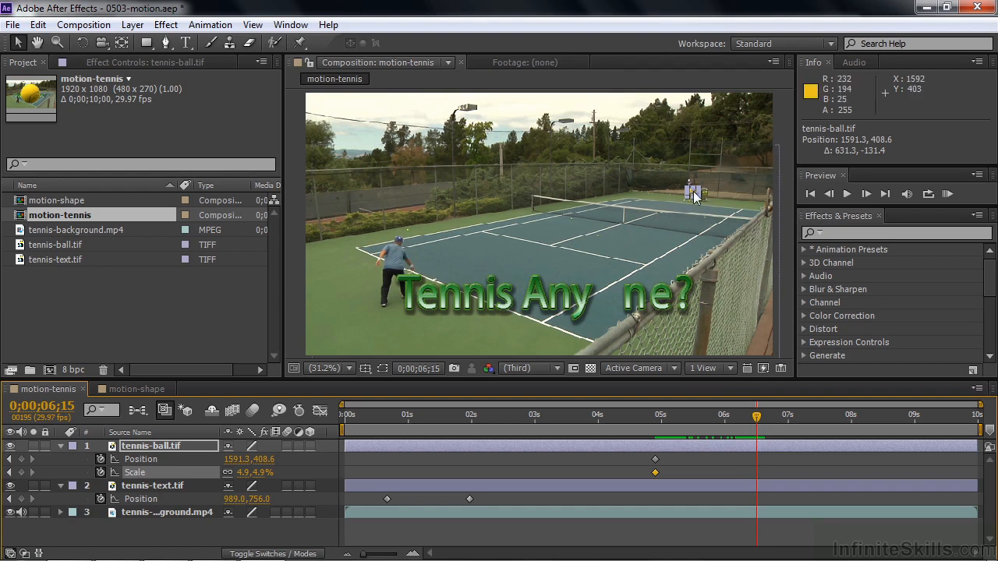
left_click_drag(696, 199, 415, 270)
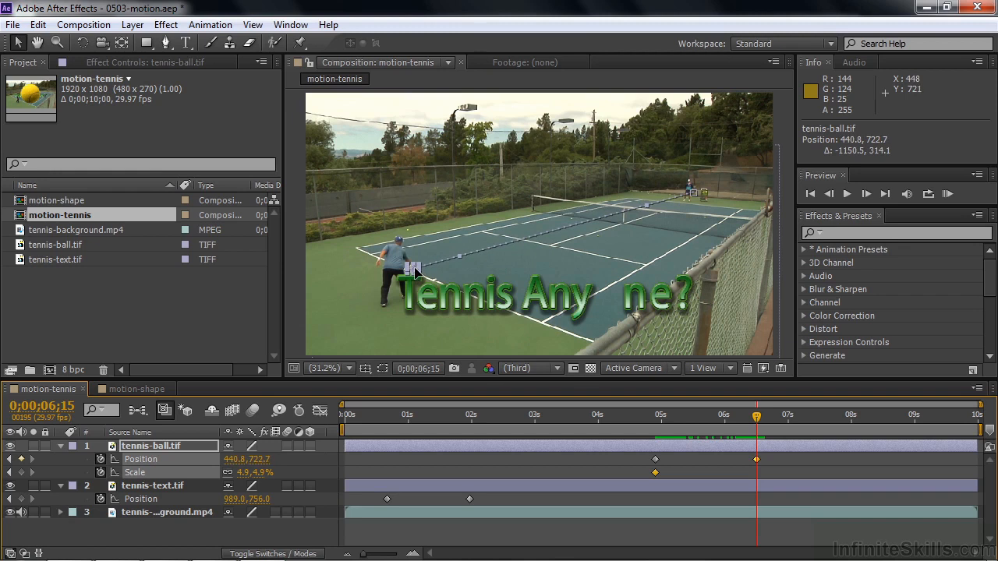
left_click_drag(756, 418, 833, 420)
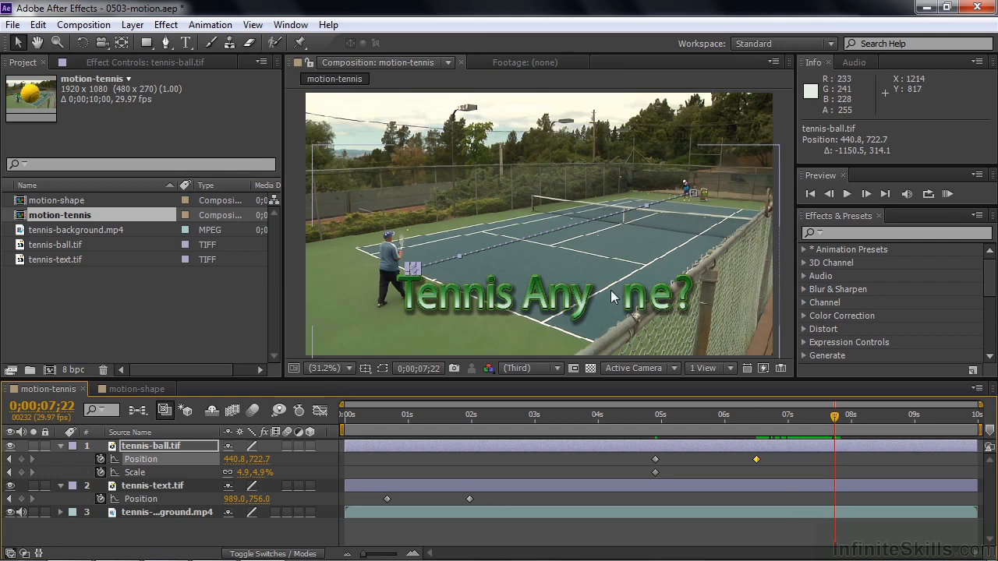
left_click_drag(414, 269, 610, 305)
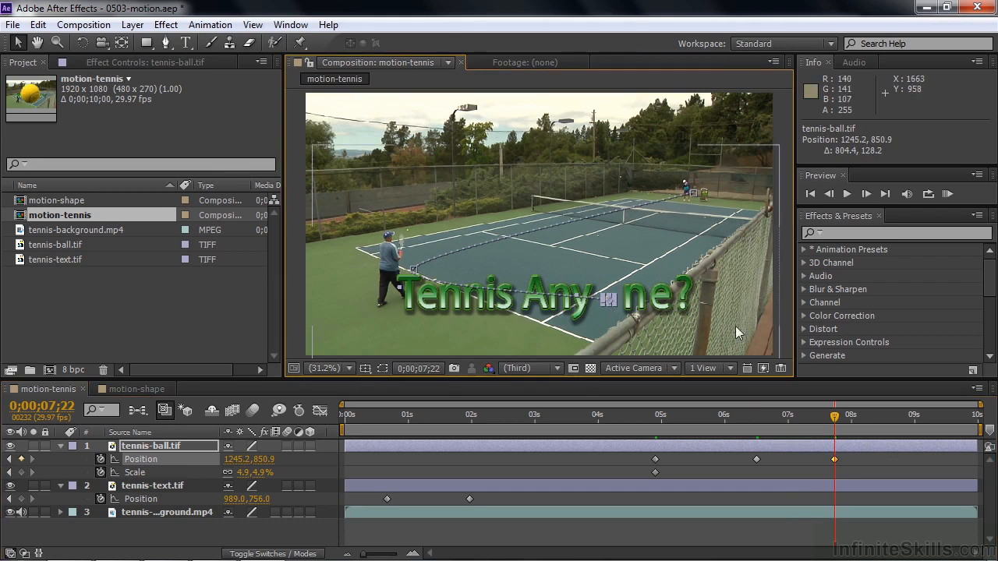
Add a Scale keyframe of 45.9% to the tennis ball at 0;00;06;26
left_click_drag(835, 417, 778, 415)
key("Page_Down")
key("Page_Down")
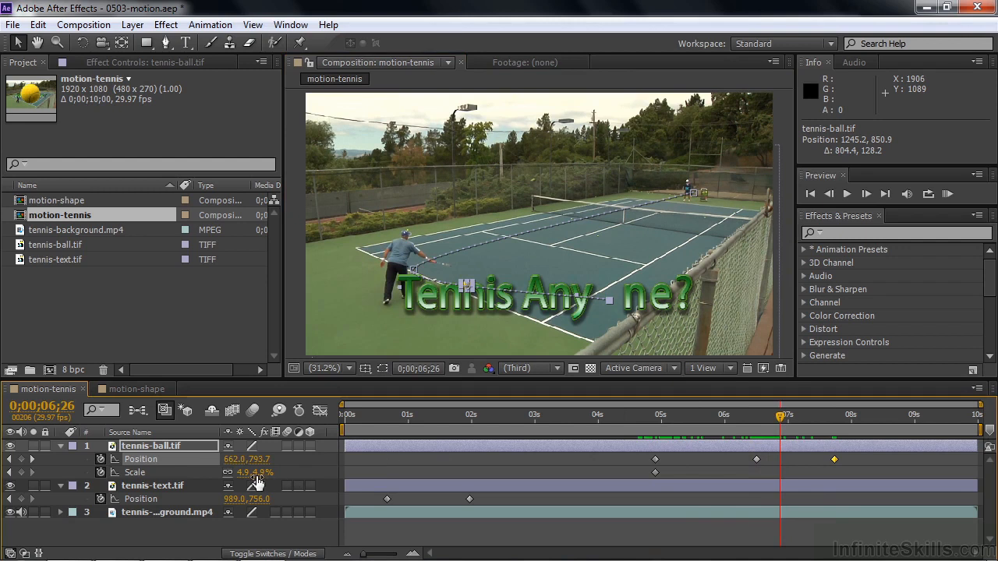
left_click_drag(243, 472, 270, 472)
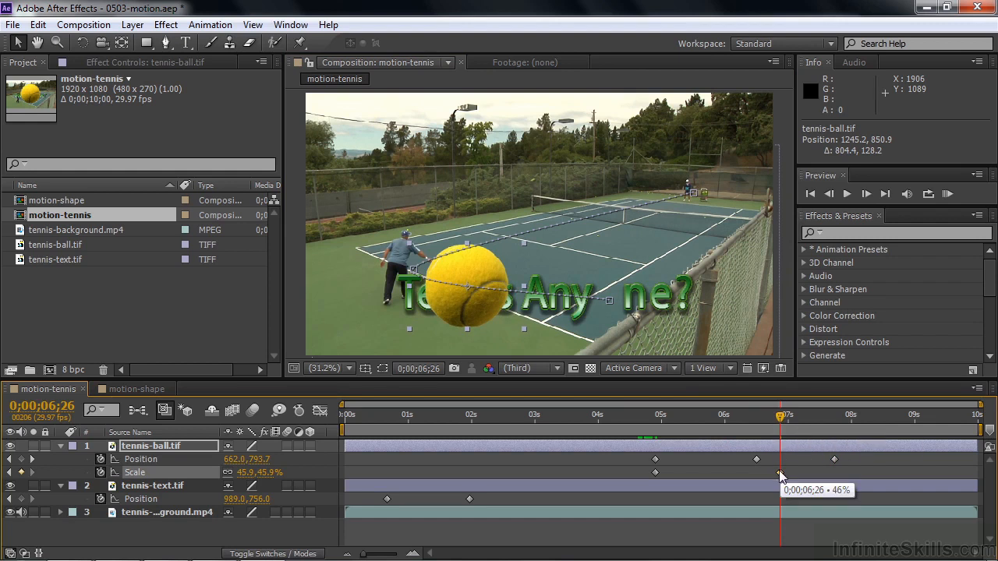
Preview the tennis ball's movement and scaling from 0;00;04;19
left_click_drag(781, 417, 636, 437)
key("space")
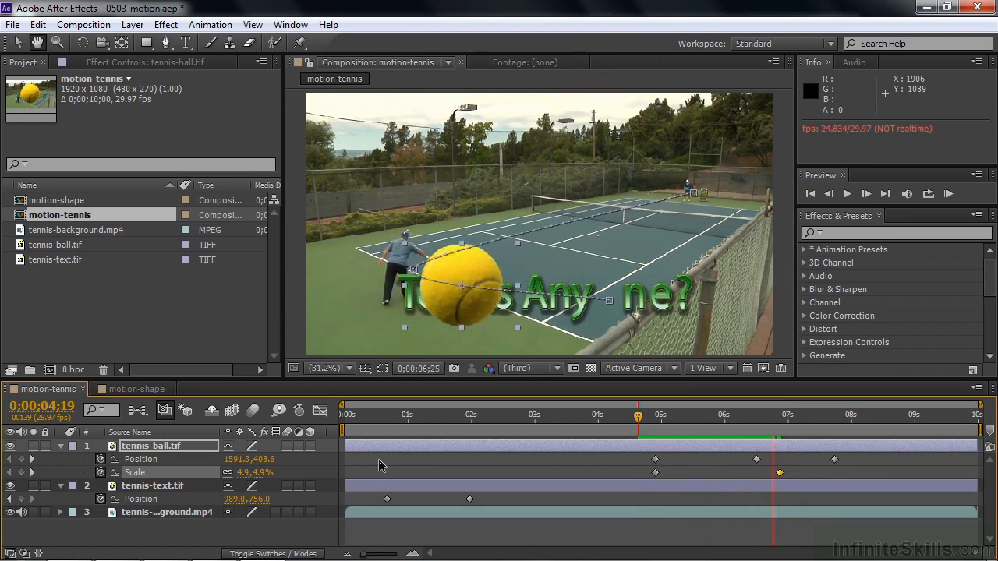
key("space")
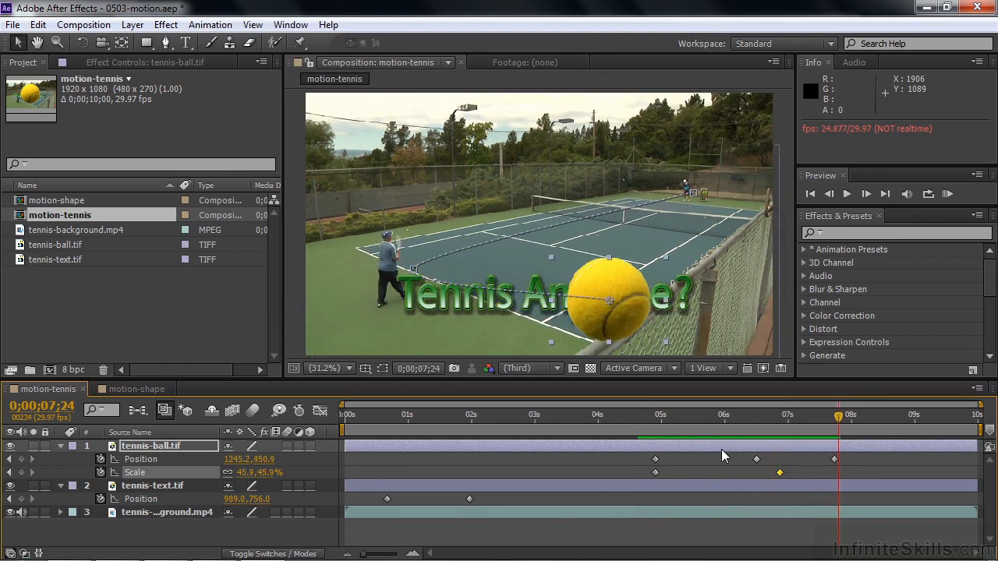
Go to the ball's last Position keyframe at 0;00;07;22 and set its Scale to 24.9% there
mouse_move(832, 430)
left_mouse_down()
mouse_move(822, 430)
mouse_move(841, 433)
mouse_move(829, 440)
left_mouse_up()
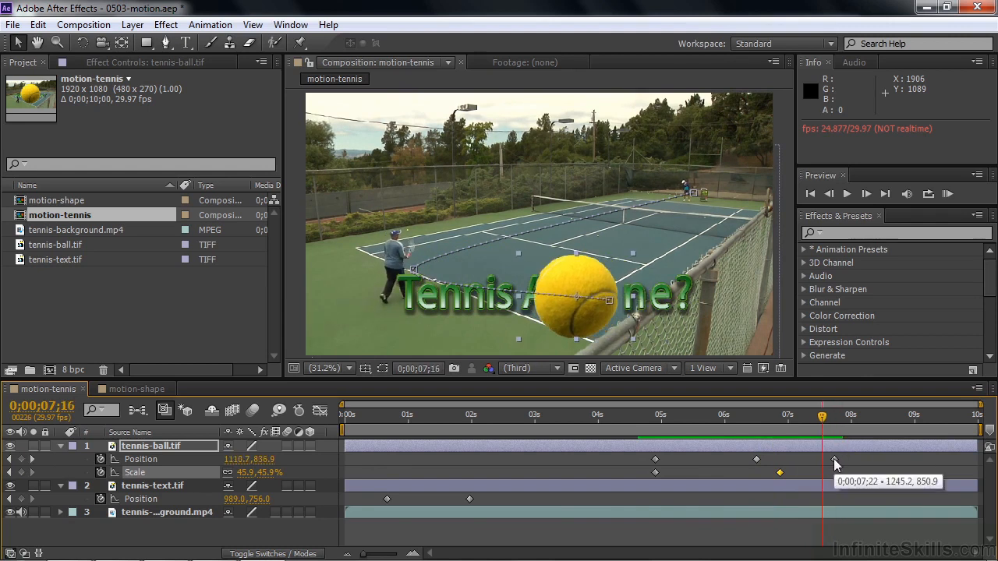
left_click(32, 459)
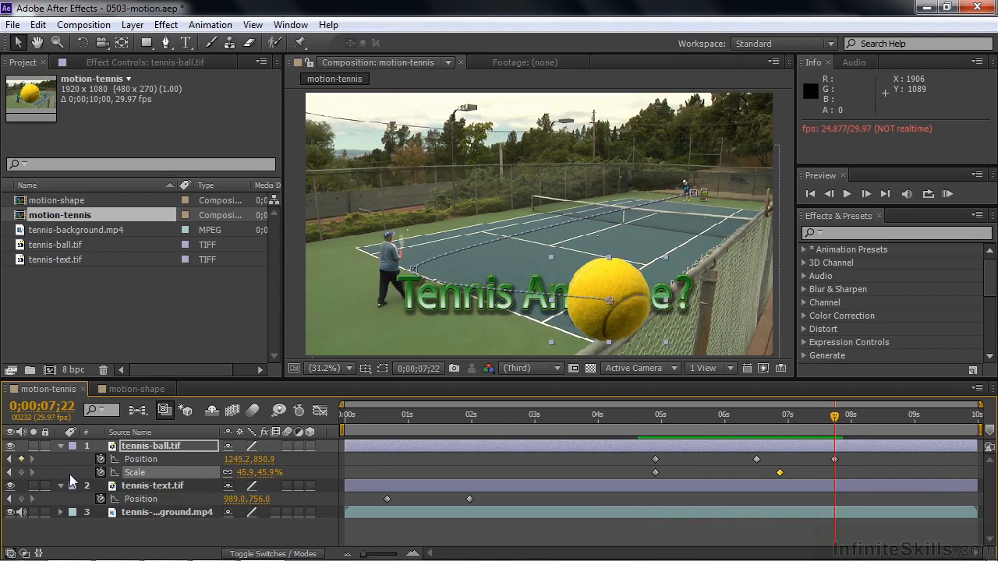
left_click_drag(261, 479, 241, 473)
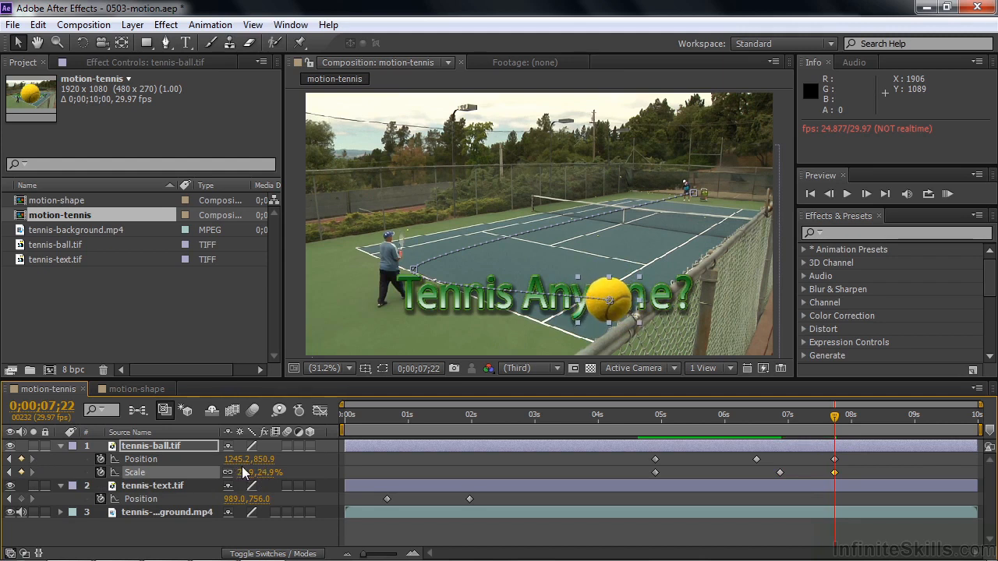
Arc the ball's path between its first two Position keyframes, placing the direction handles at about (1211, 51) and (569, 559)
left_click_drag(835, 415, 702, 428)
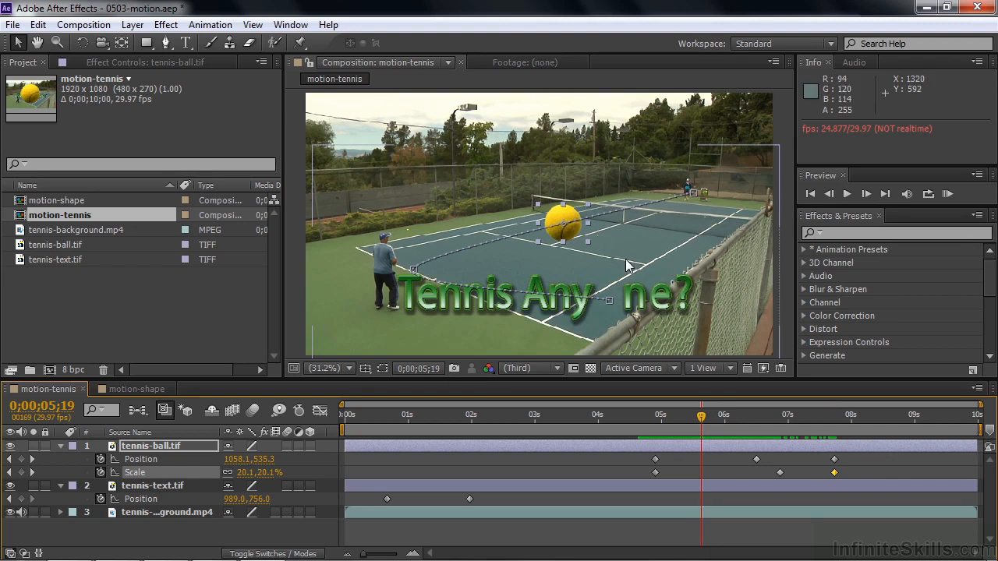
left_click(655, 460)
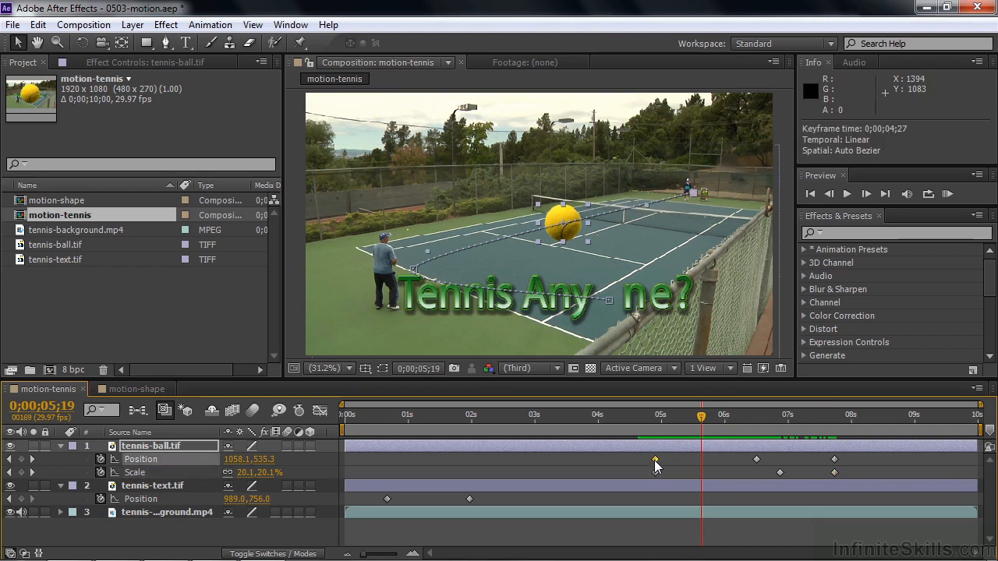
left_click_drag(647, 205, 601, 105)
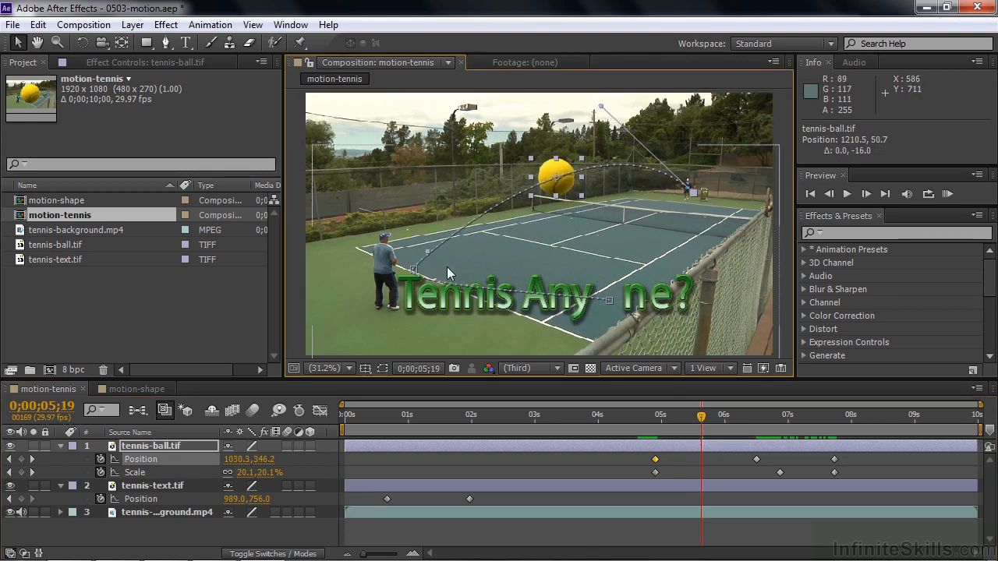
left_click_drag(428, 253, 415, 212)
left_click_drag(701, 417, 678, 417)
left_click_drag(690, 417, 740, 419)
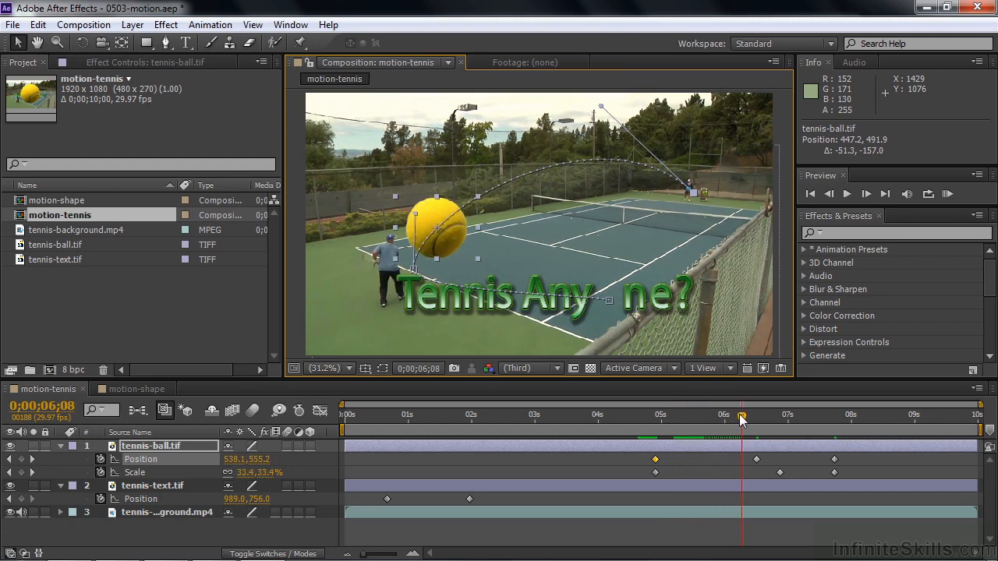
left_click_drag(415, 213, 445, 230)
Raise the direction handle of the ball's last Position keyframe at 0;00;07;22 to about (1150, 509)
left_click_drag(740, 419, 828, 426)
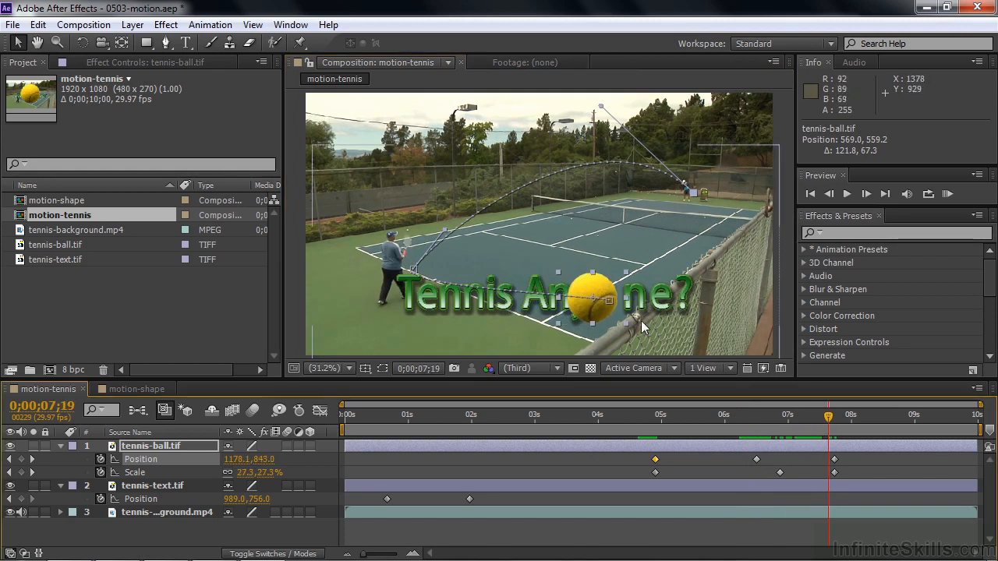
left_click(835, 459)
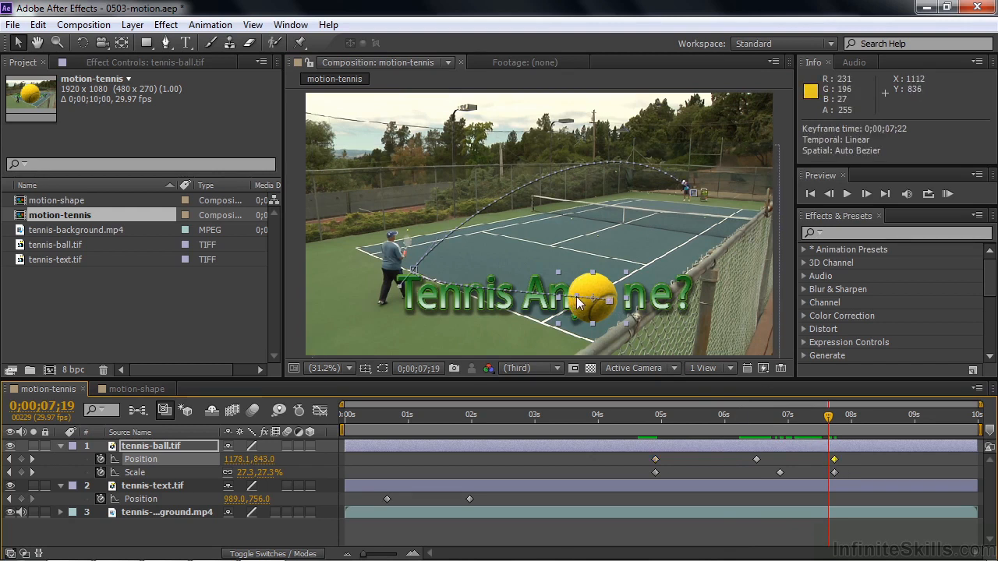
left_click_drag(579, 303, 586, 221)
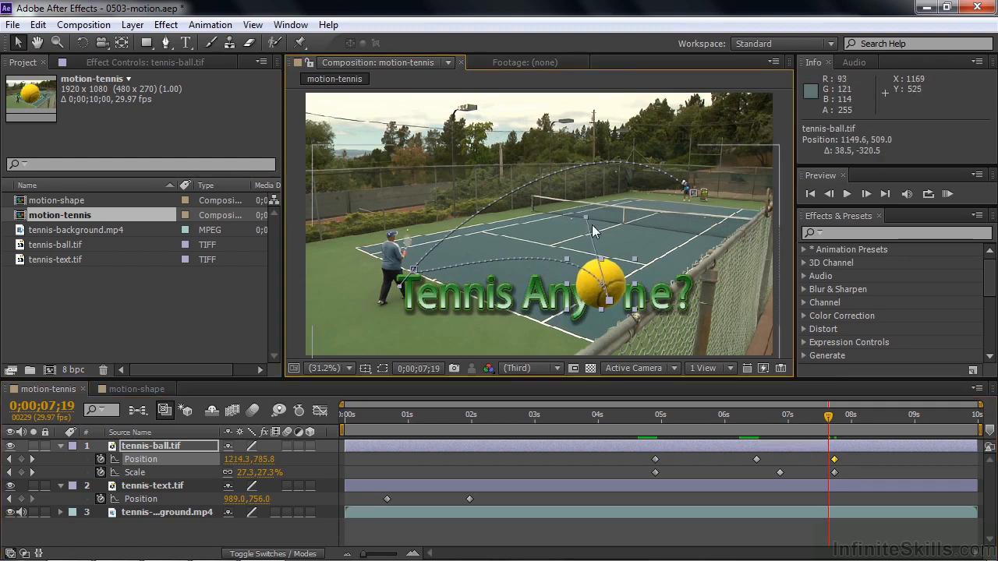
Heighten the ball's second arc with the 0;00;06;15 keyframe's outgoing handle moved independently to about (777, 210) and the last keyframe's handle to about (1291, 326)
left_click(755, 459)
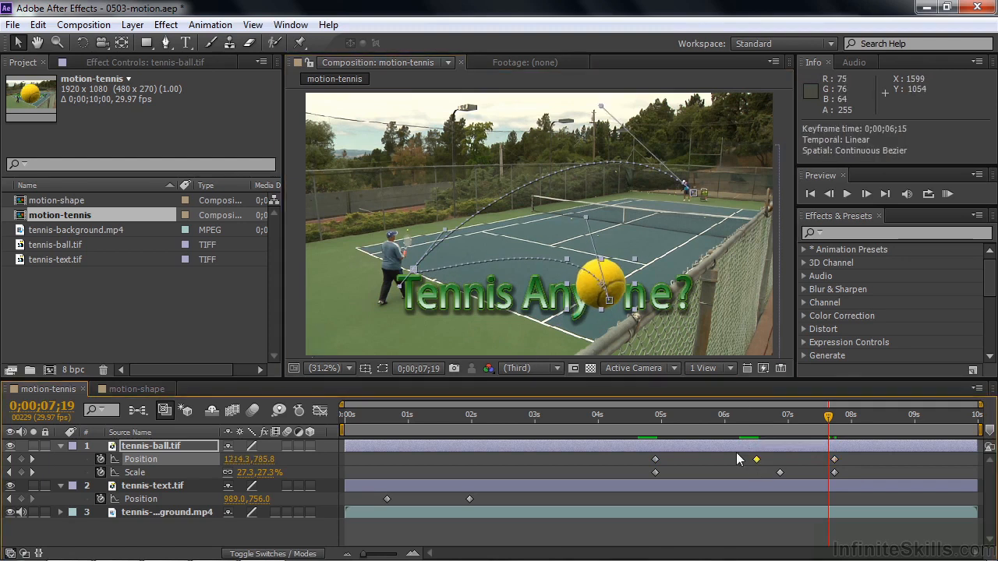
left_click_drag(398, 292, 403, 293)
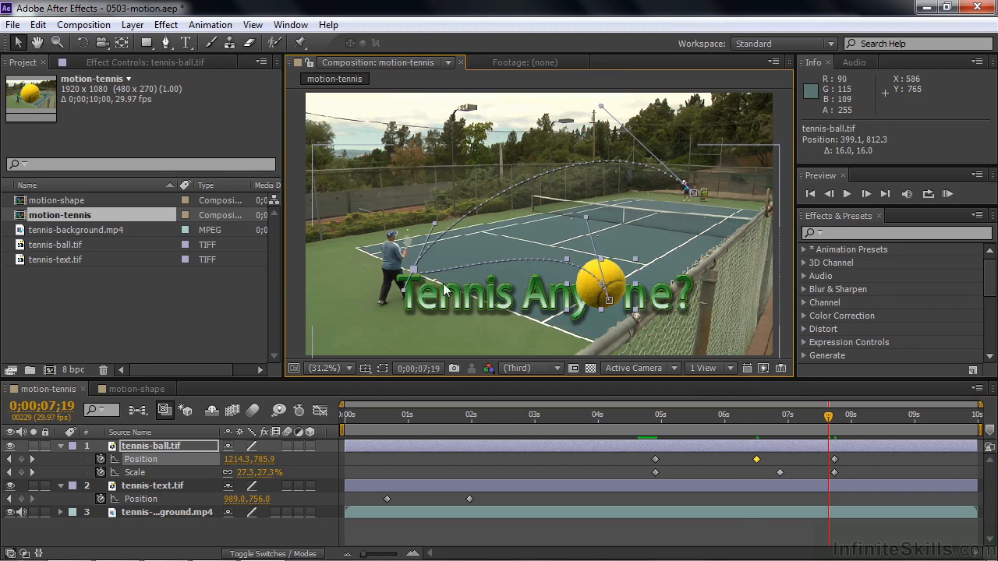
key("ctrl+z")
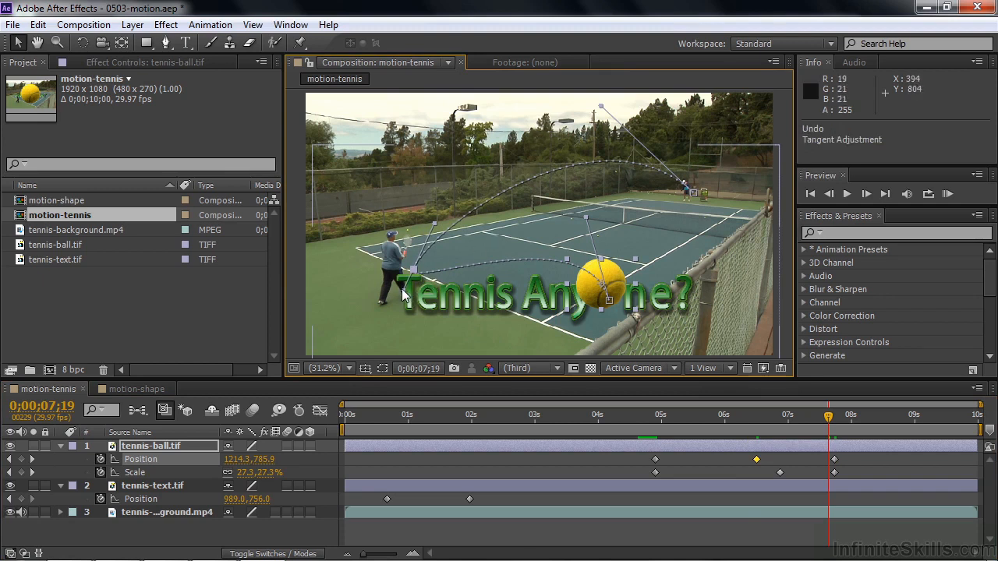
left_click_drag(403, 292, 415, 304)
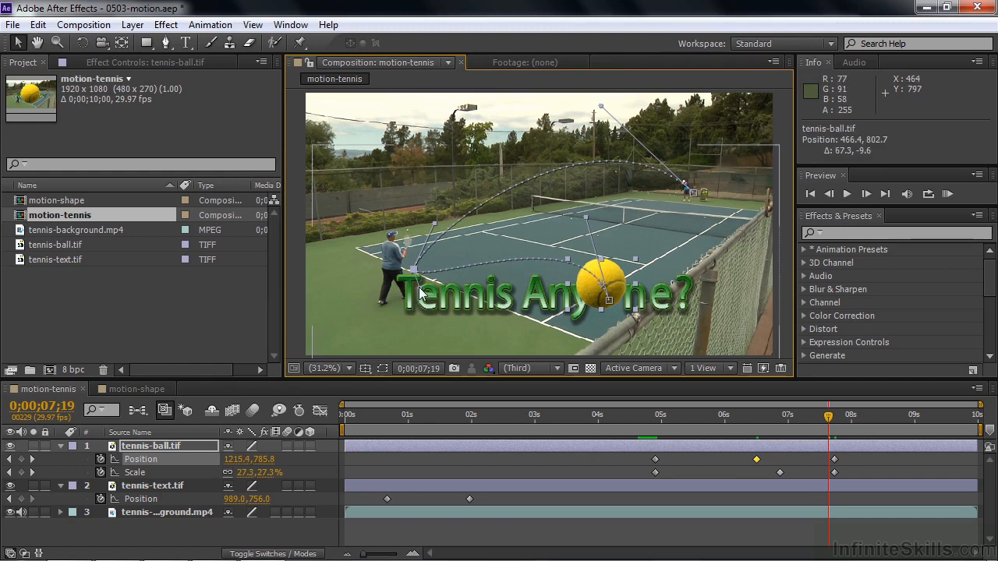
left_click_drag(419, 290, 496, 148)
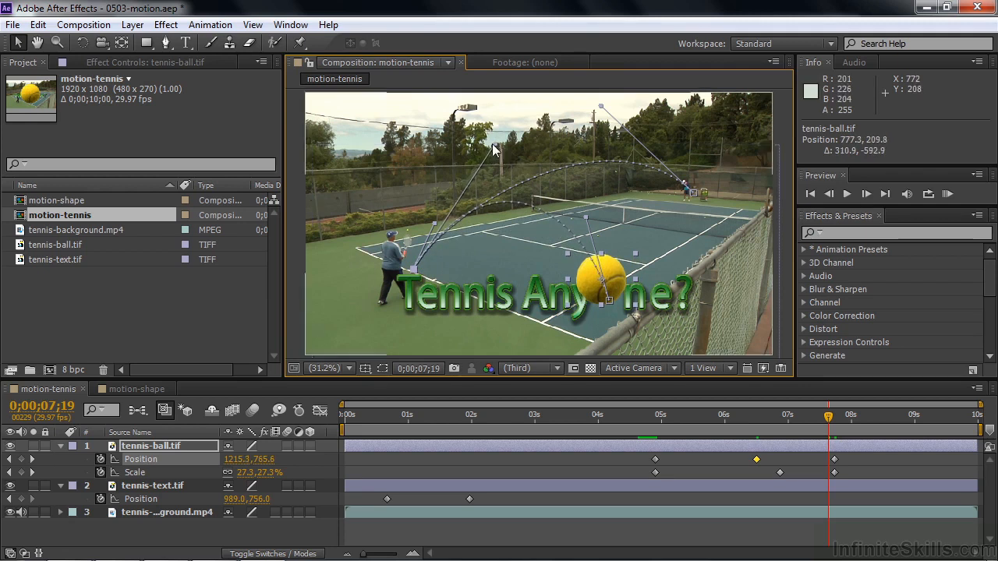
left_click_drag(590, 226, 617, 173)
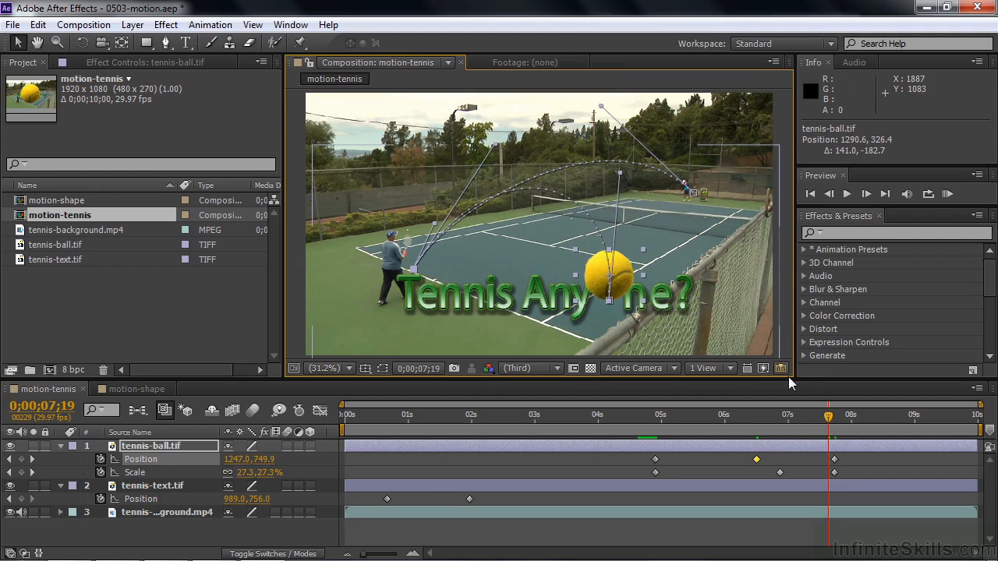
Preview the whole tennis animation from 0;00;00;00 with no layer selected
left_click_drag(829, 420, 318, 458)
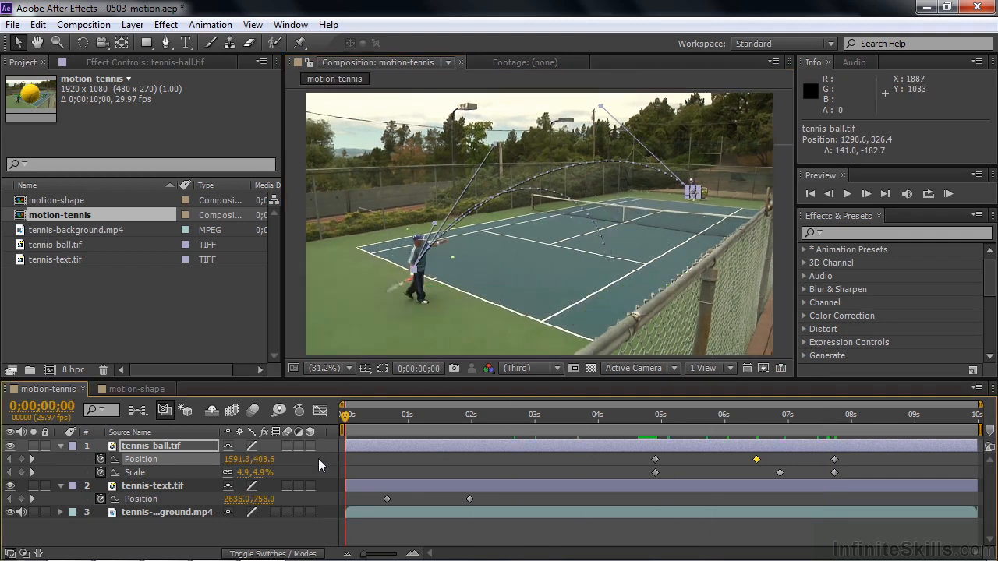
key("space")
left_click(421, 425)
left_click(196, 528)
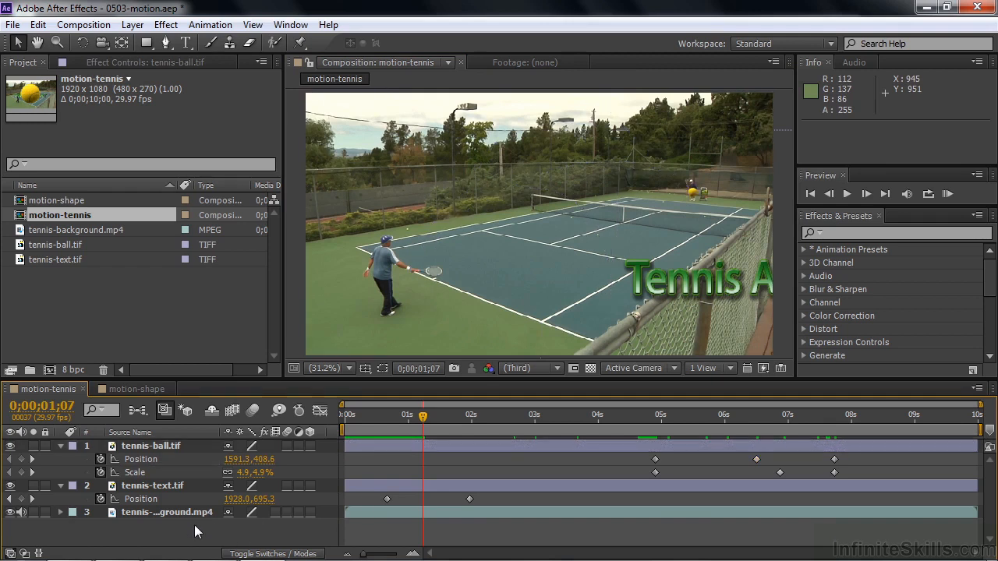
left_click_drag(424, 417, 327, 432)
key("space")
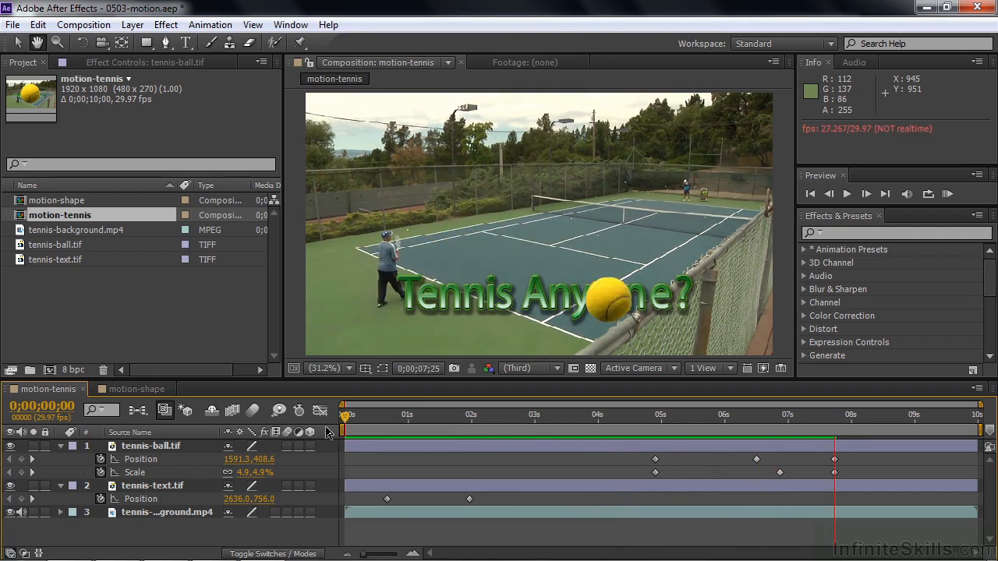
key("space")
Trim the start of the tennis-ball.tif layer to 0;00;04;26, just before its first Position and Scale keyframes
left_click_drag(850, 423, 634, 413)
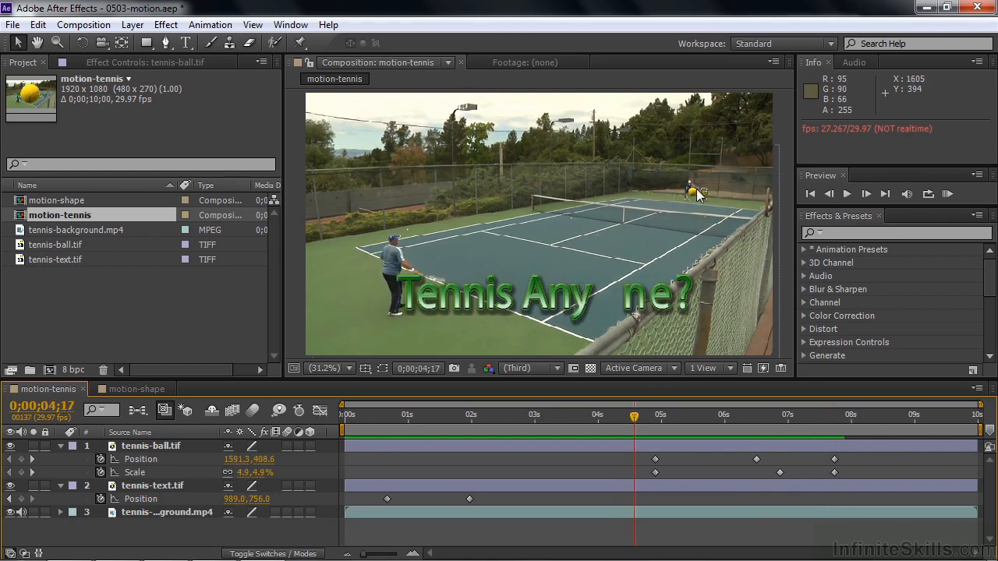
left_click_drag(637, 414, 659, 429)
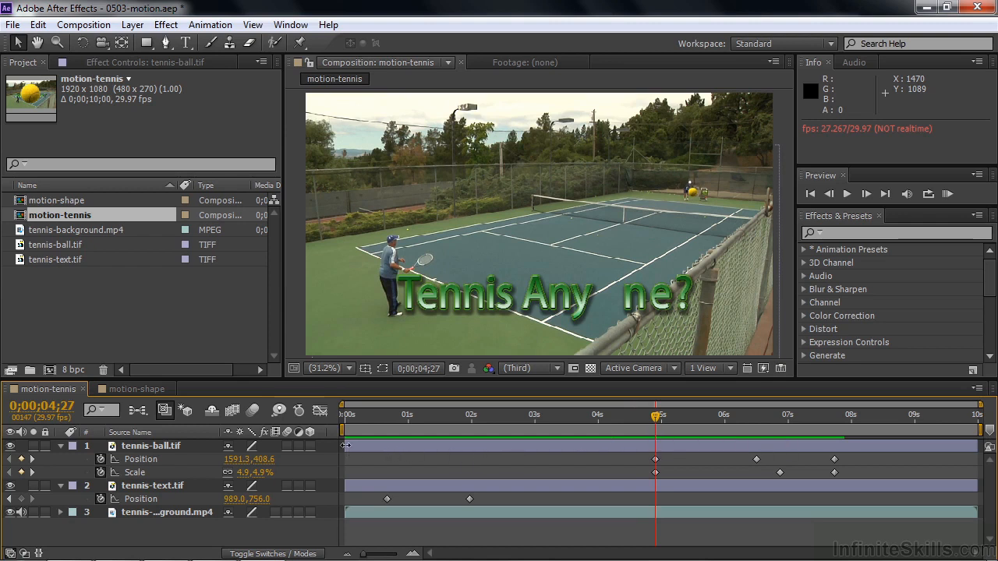
left_click_drag(344, 443, 653, 451)
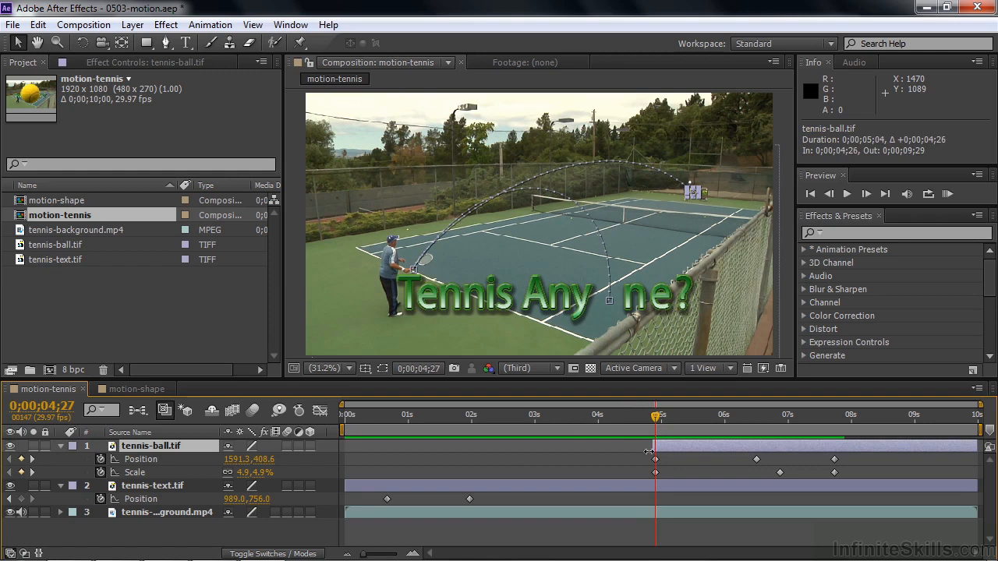
Deselect the ball layer and preview its flight into the text's gap from 0;00;04;20
left_click(584, 425)
key("space")
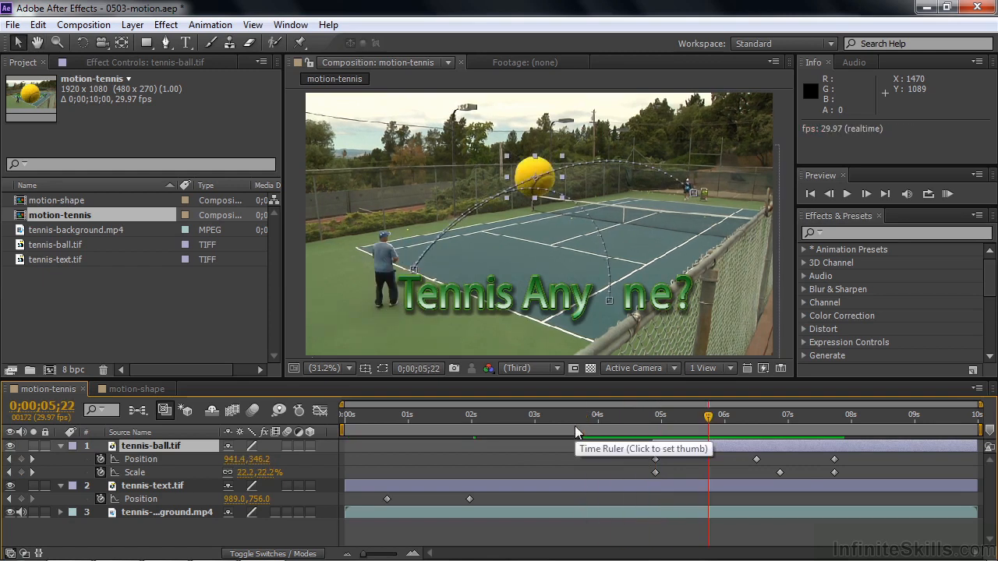
left_click(304, 532)
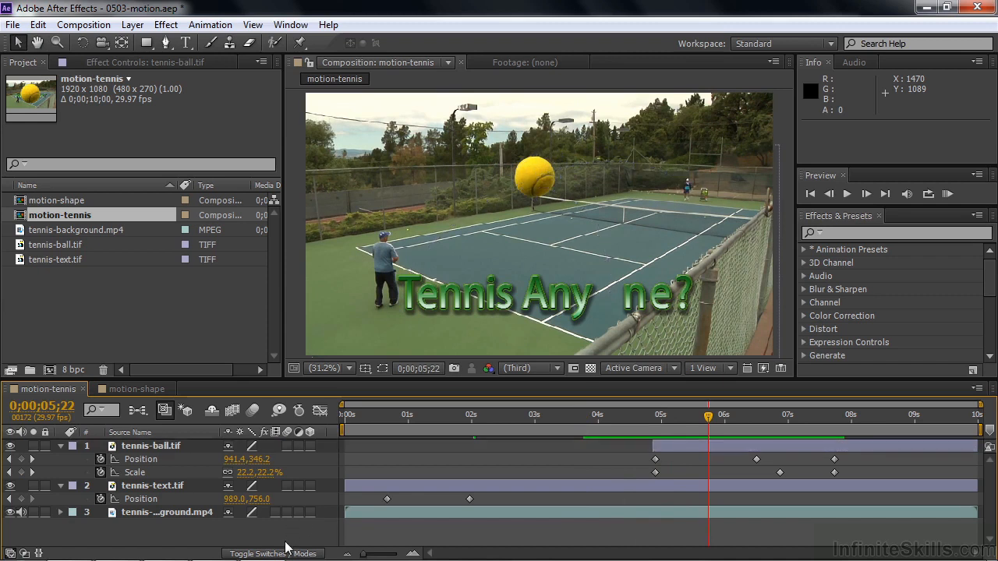
key("space")
left_click_drag(717, 419, 640, 429)
key("space")
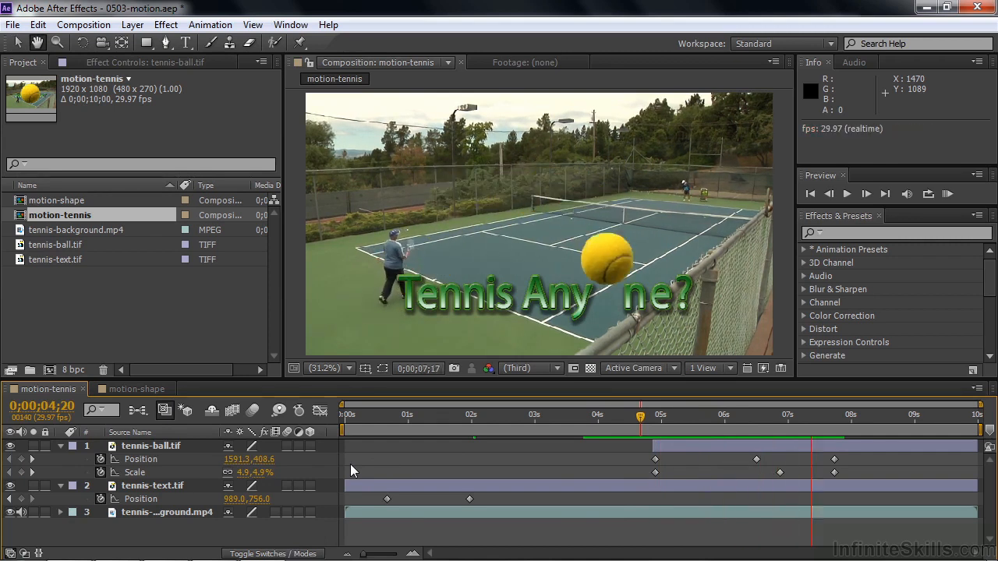
key("space")
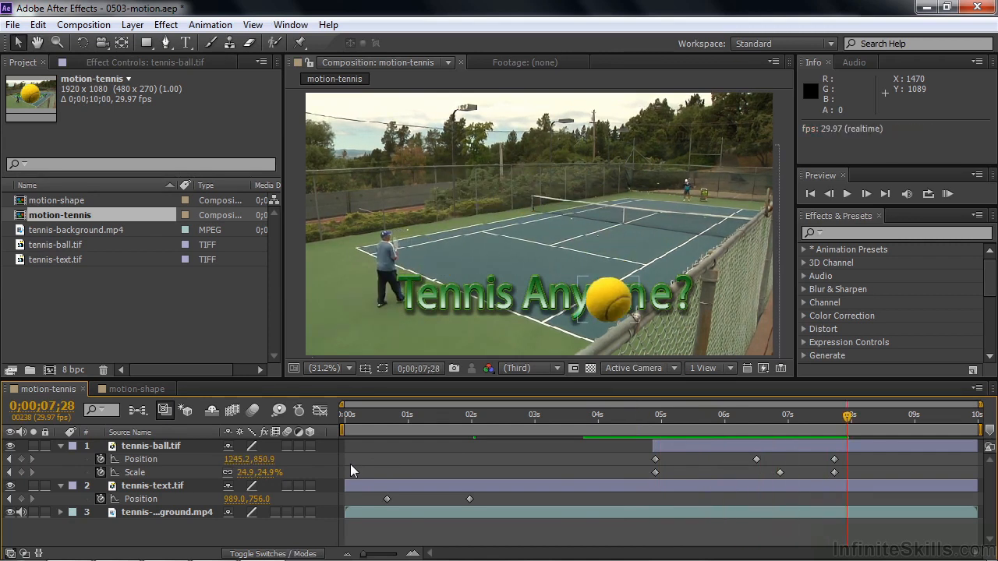